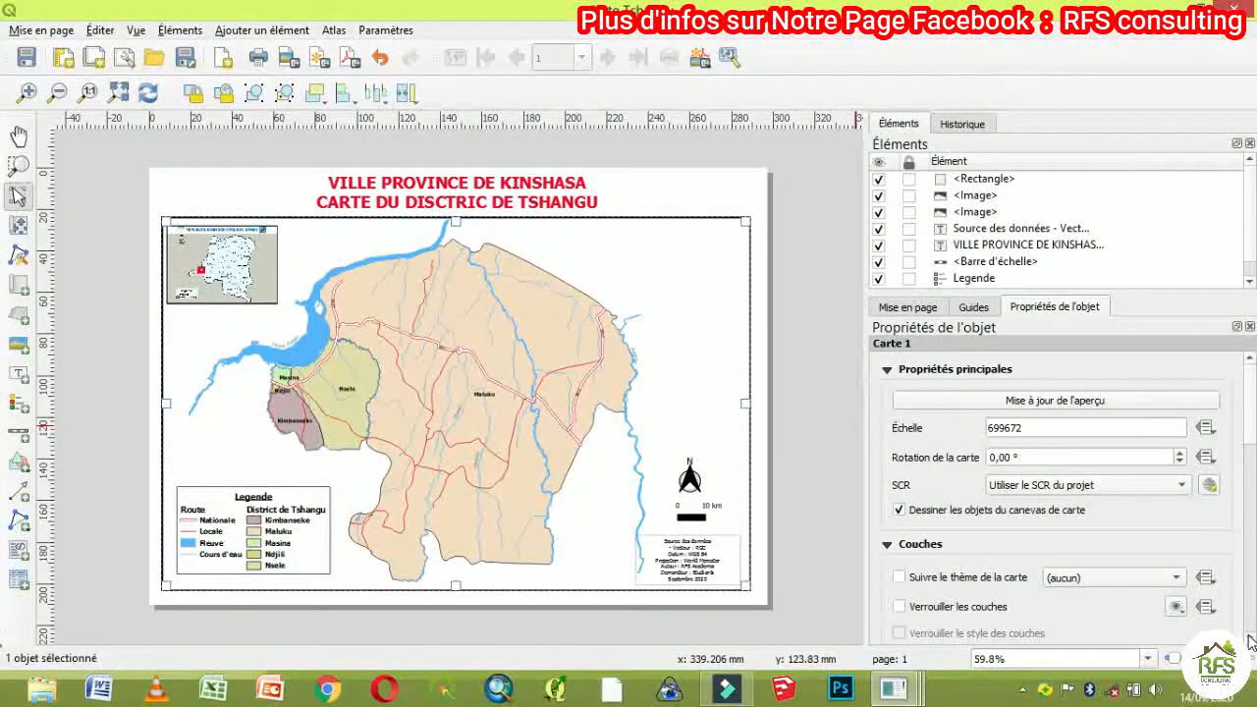
Add a grid to the Carte 1 map item and open the new grid's properties.
scroll(1251, 638, "down", 4)
scroll(1250, 638, "down", 6)
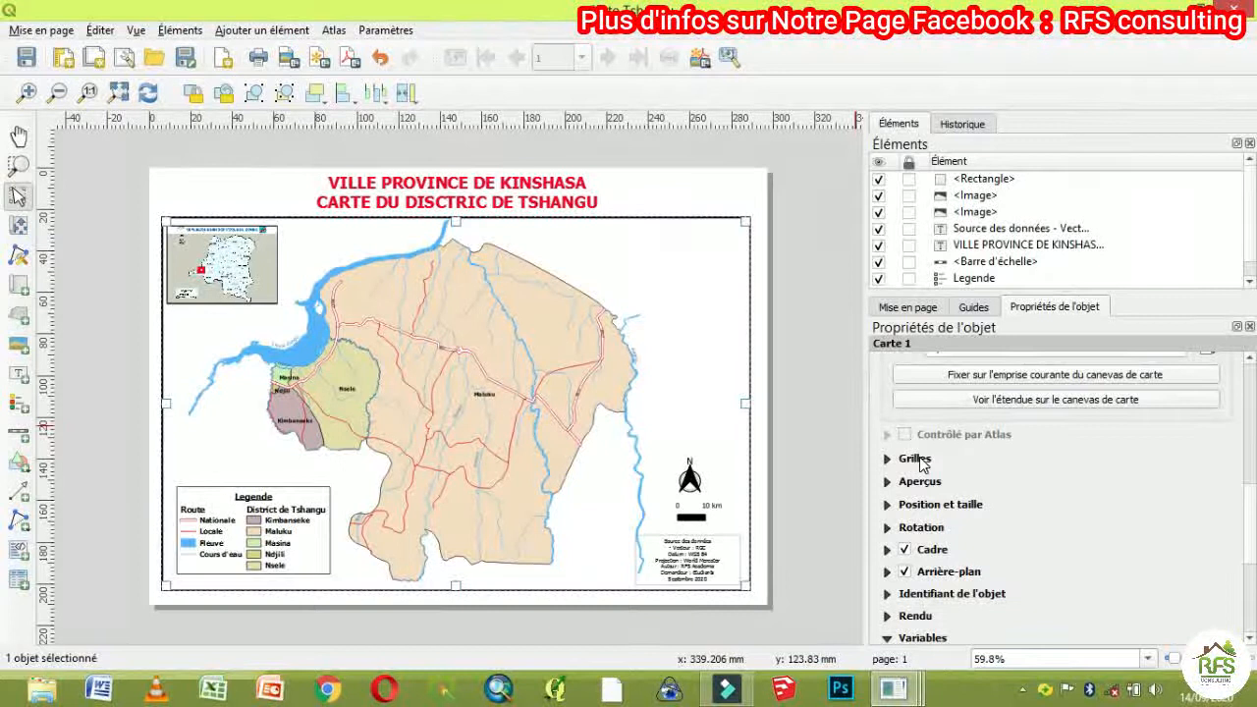
left_click(915, 459)
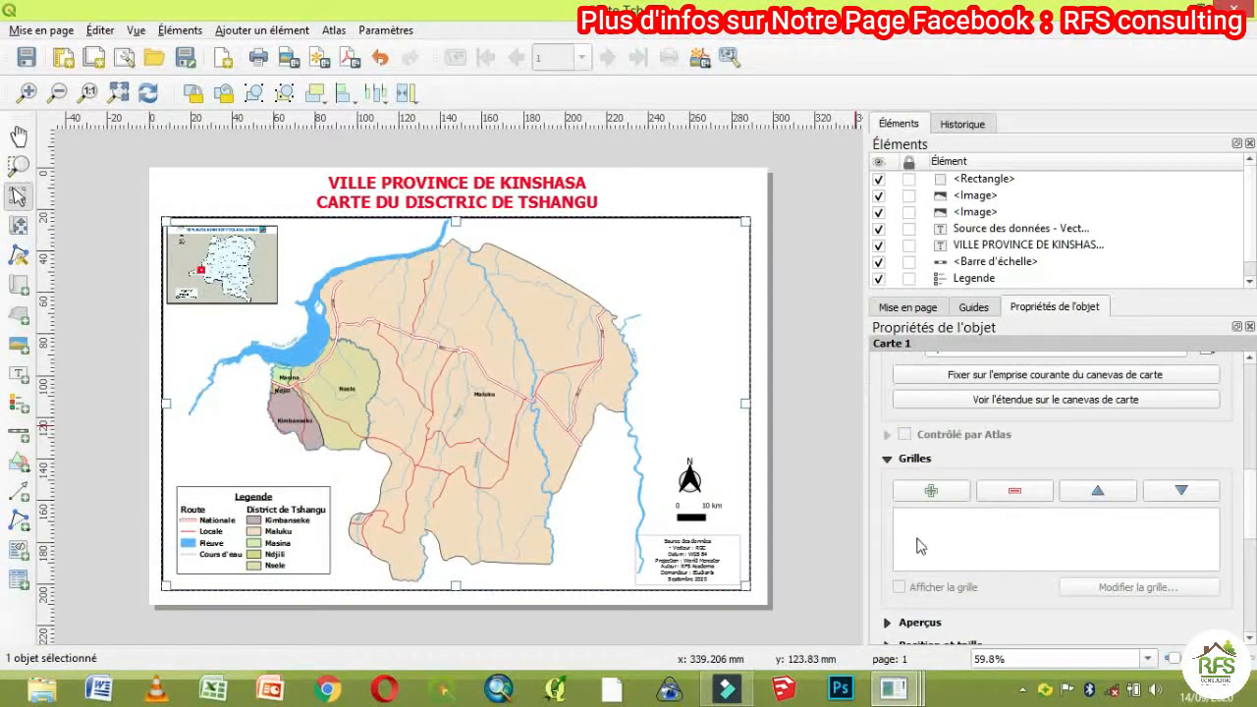
left_click(922, 489)
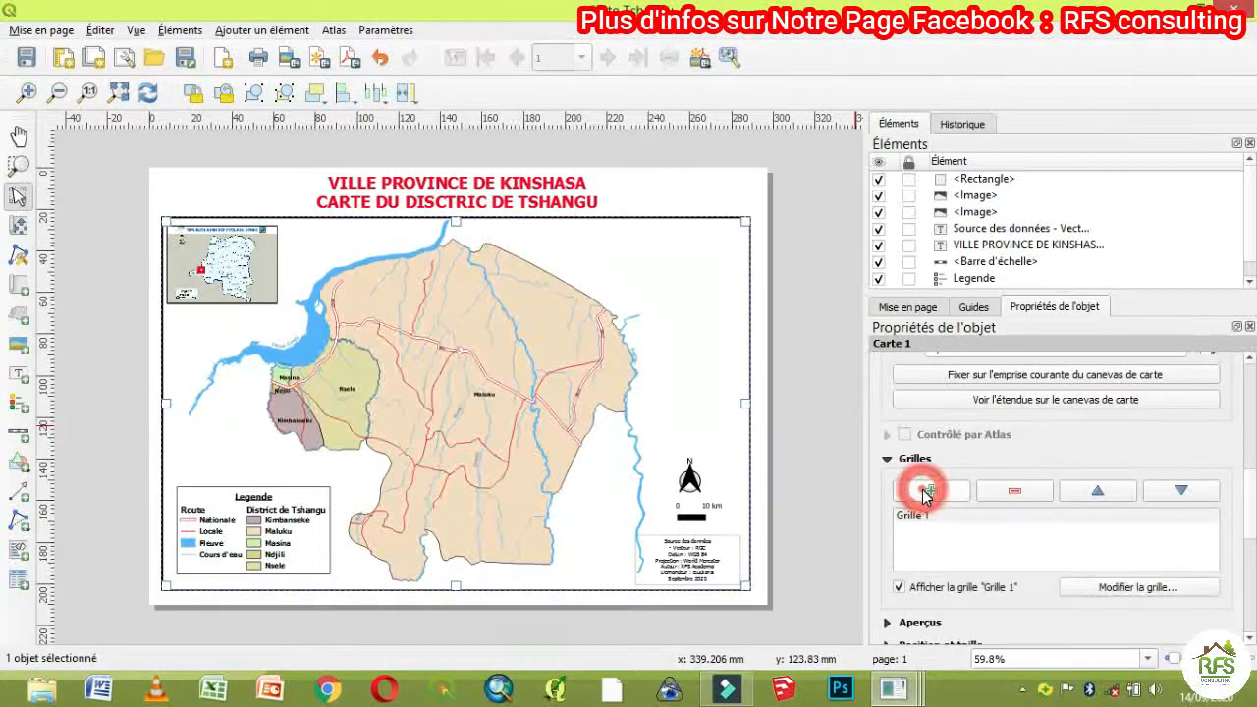
left_click(911, 517)
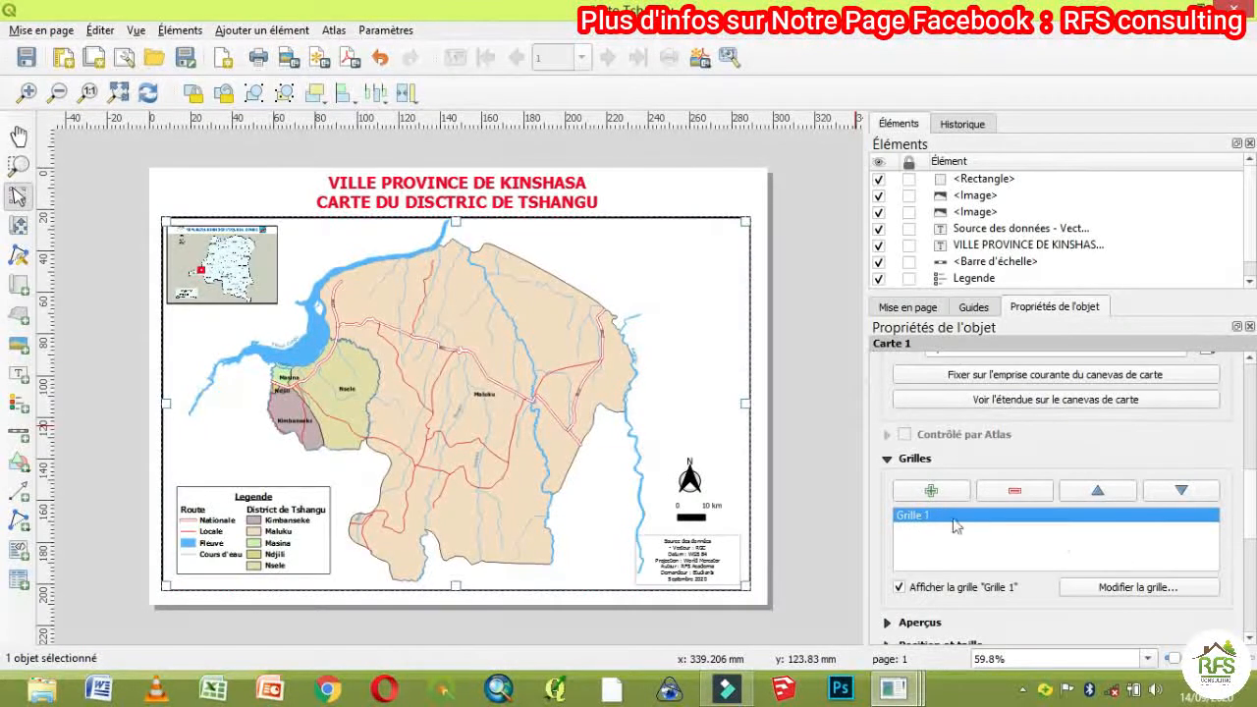
left_click(1108, 589)
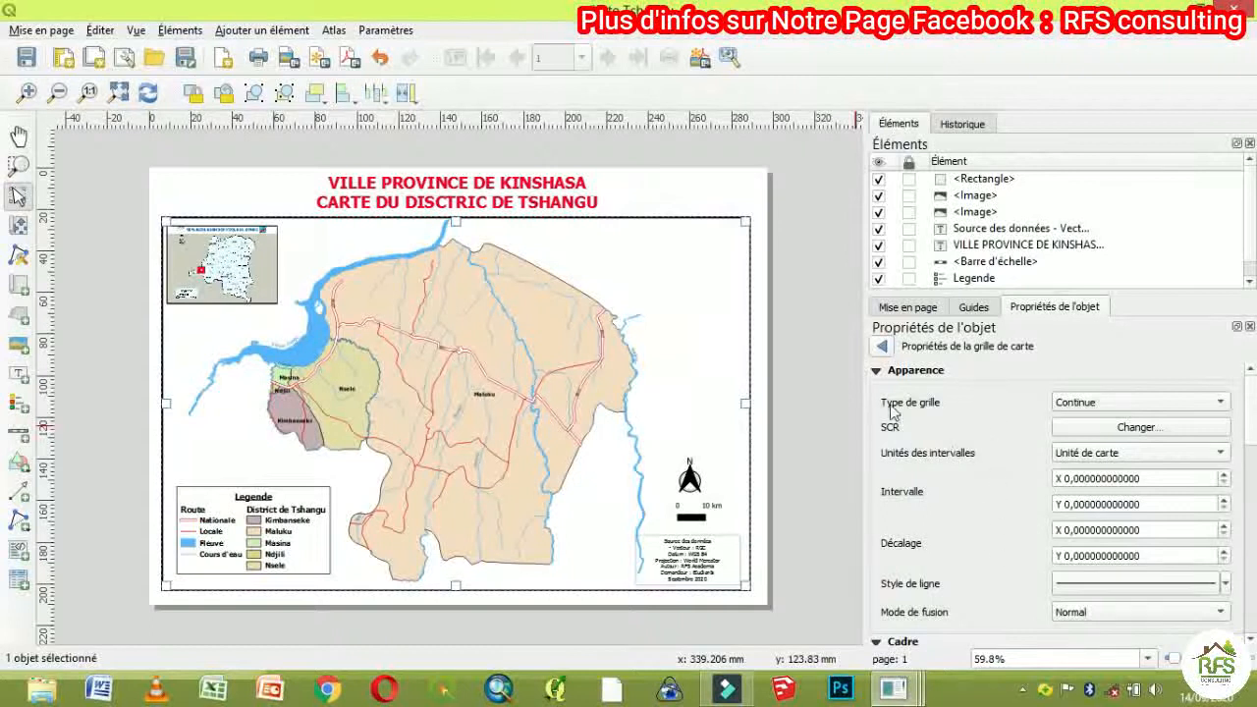
Keep the grid type as Continue and set the grid's coordinate reference system to WGS 84 (EPSG:4326).
left_click(1106, 402)
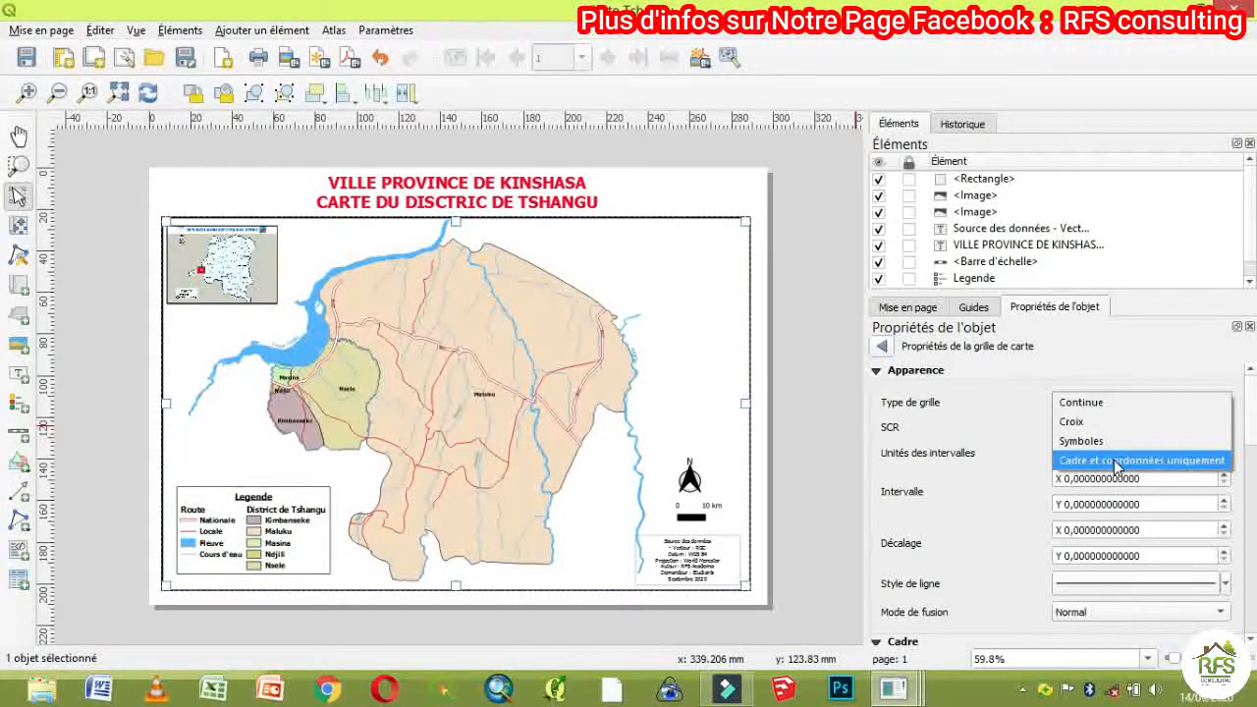
left_click(1094, 404)
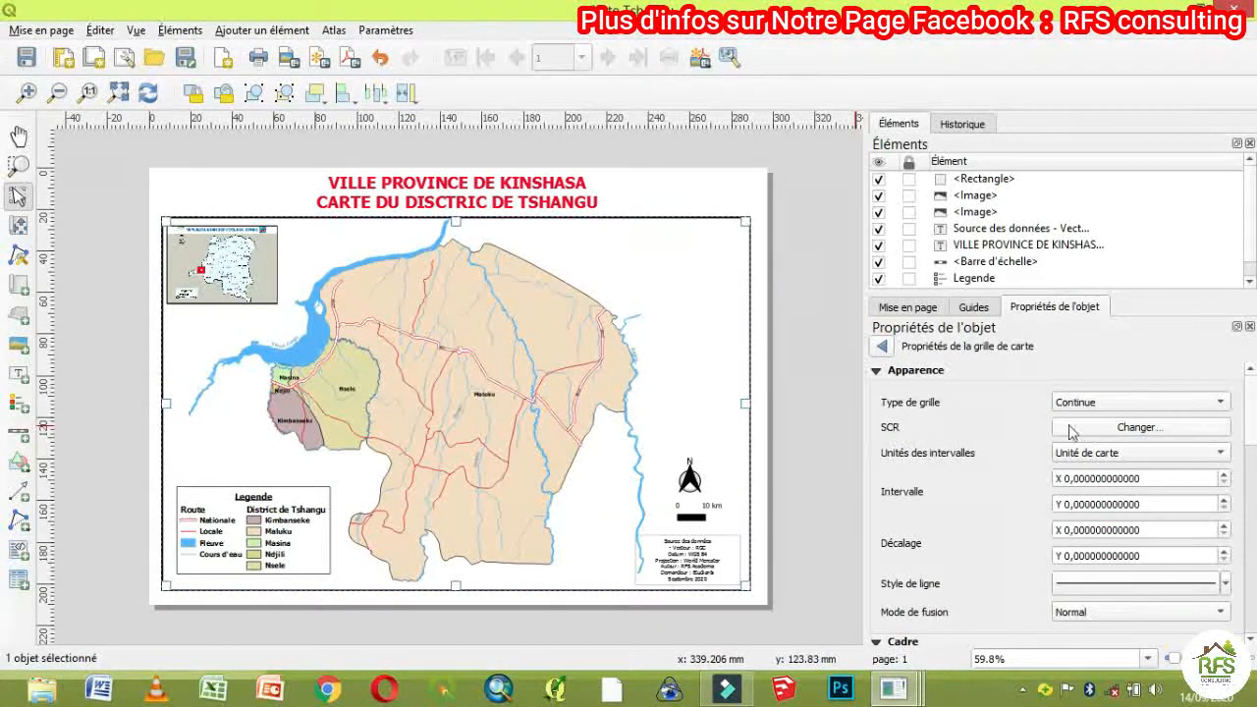
left_click(1135, 429)
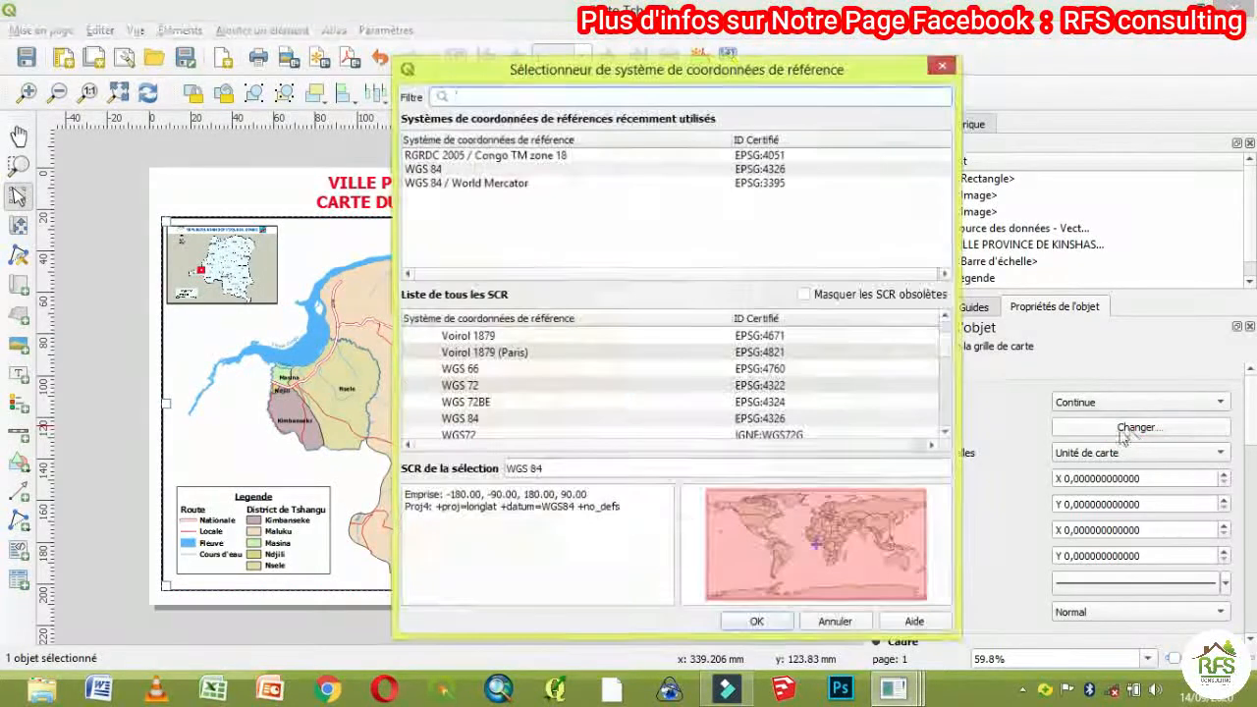
left_click(475, 169)
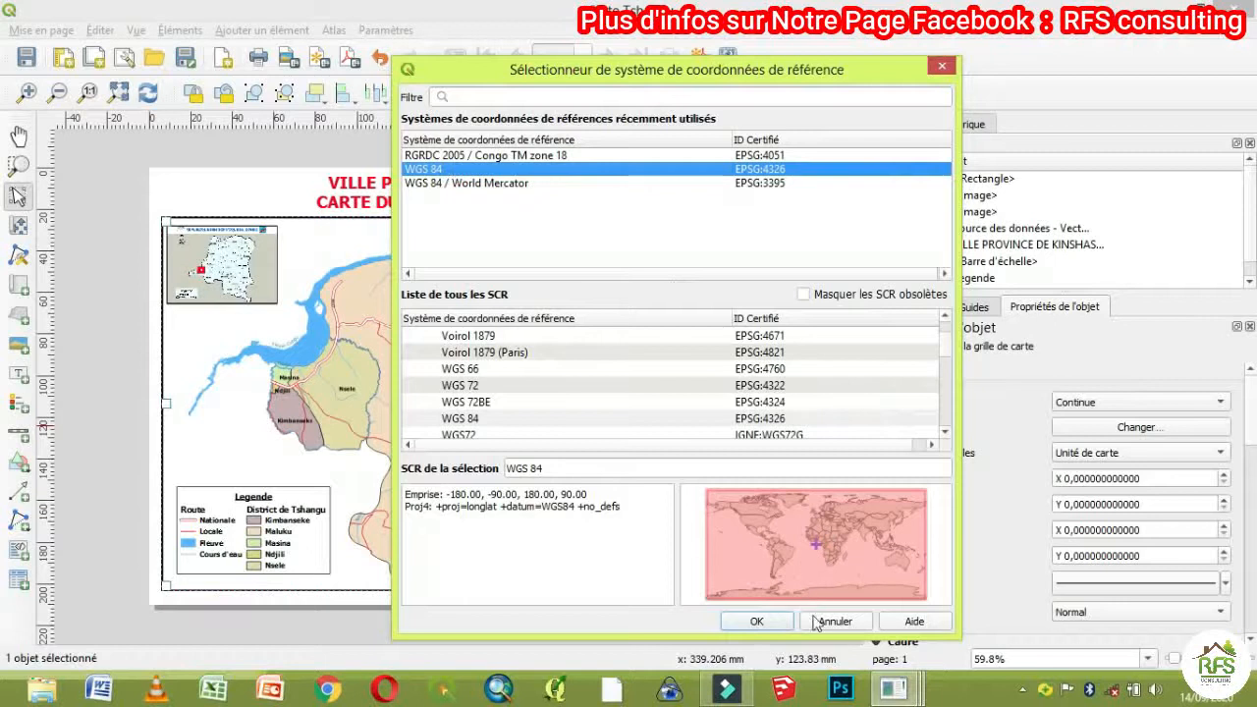
left_click(761, 627)
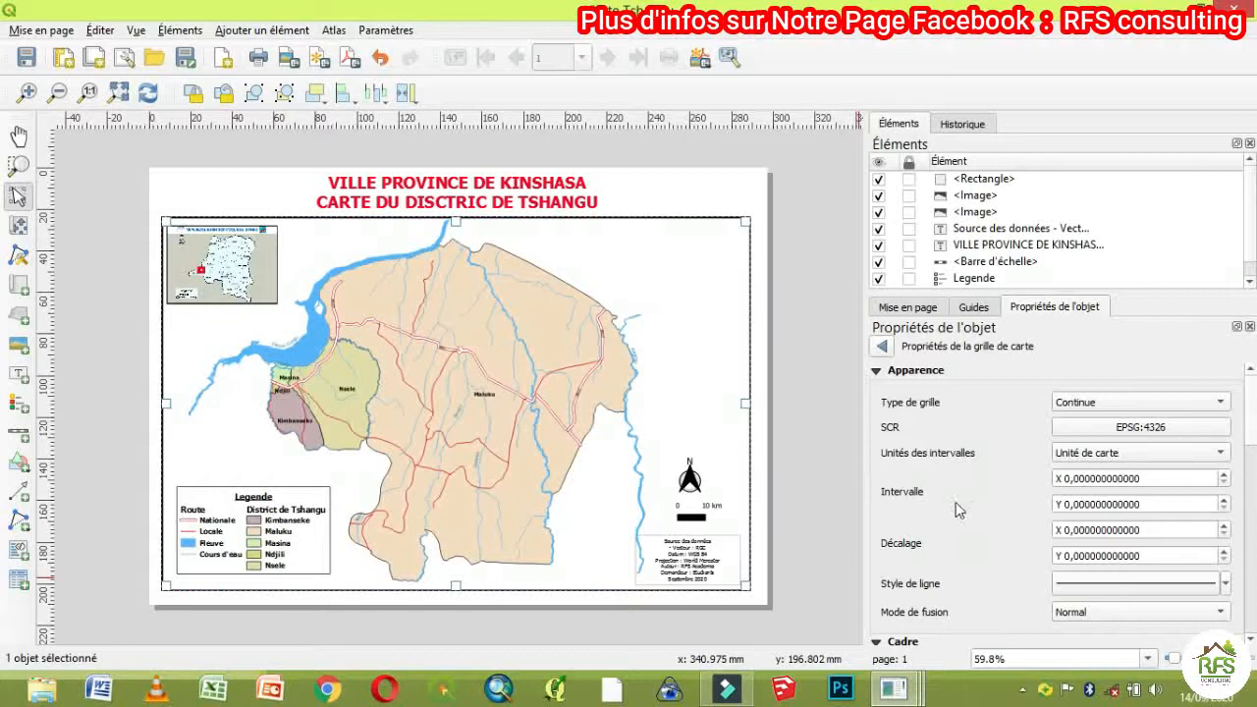
Set the grid's X and Y intervals to 0,5 map units.
left_click(1076, 479)
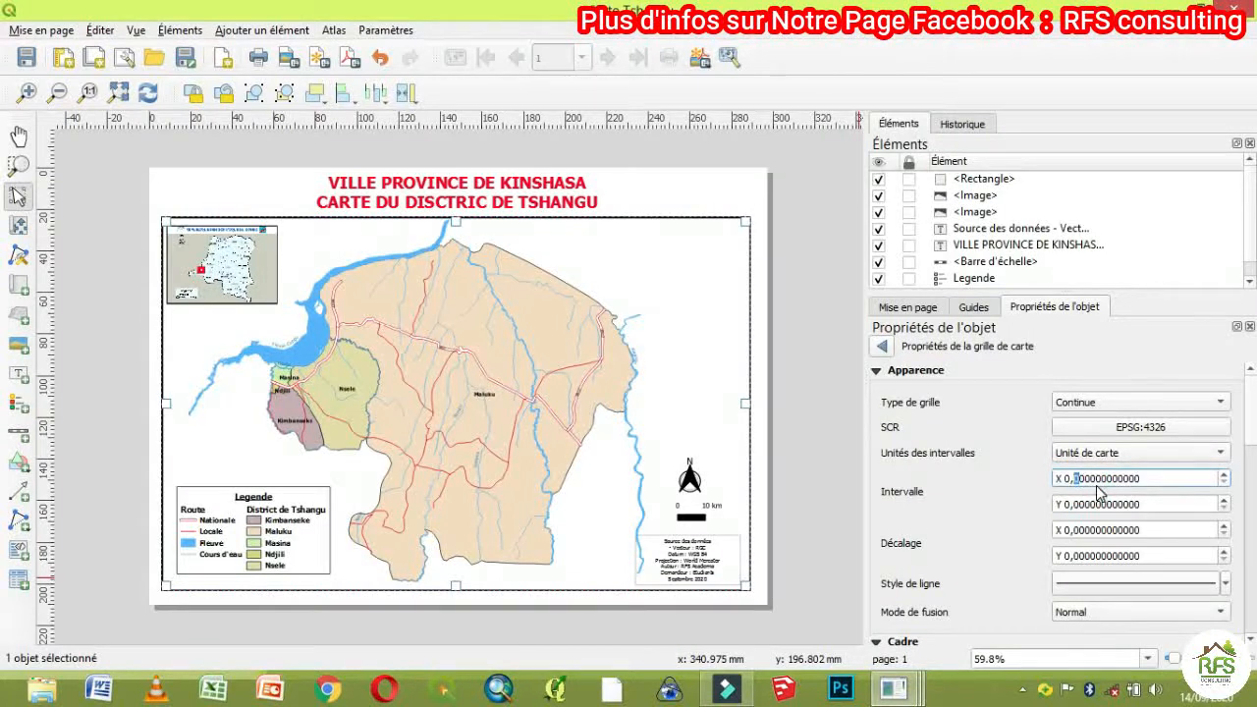
type("5")
left_click(1095, 502)
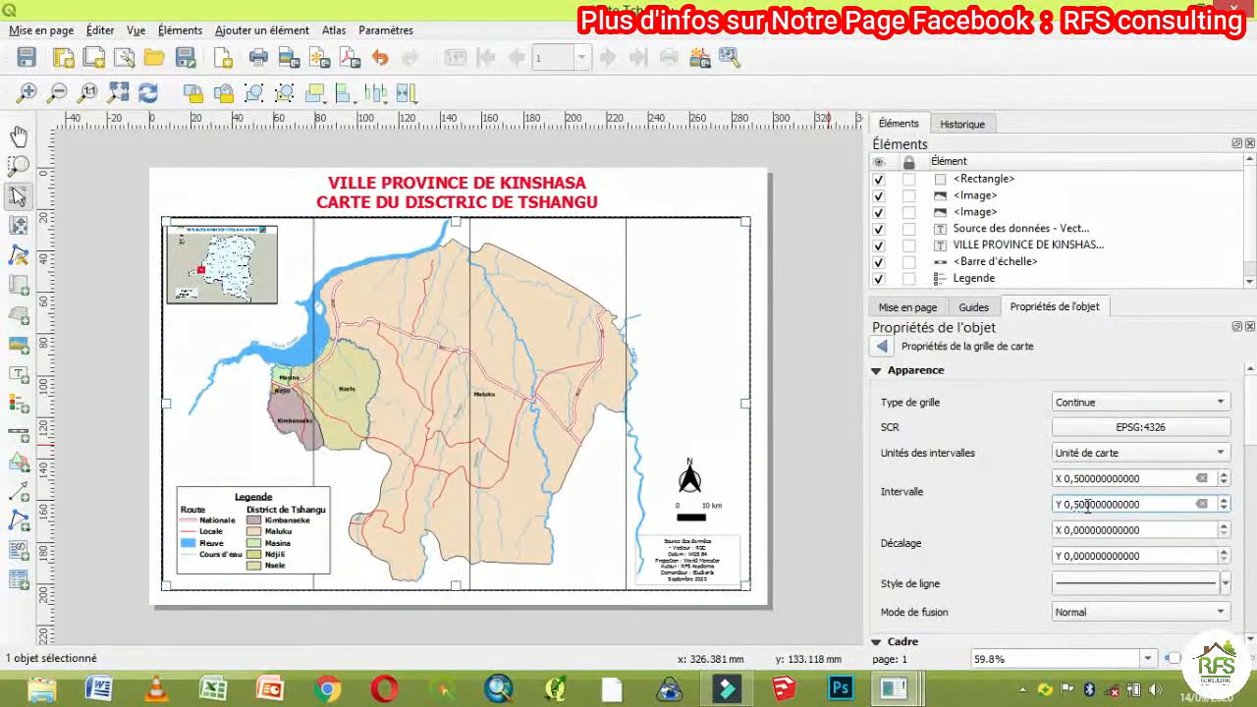
left_click(1094, 531)
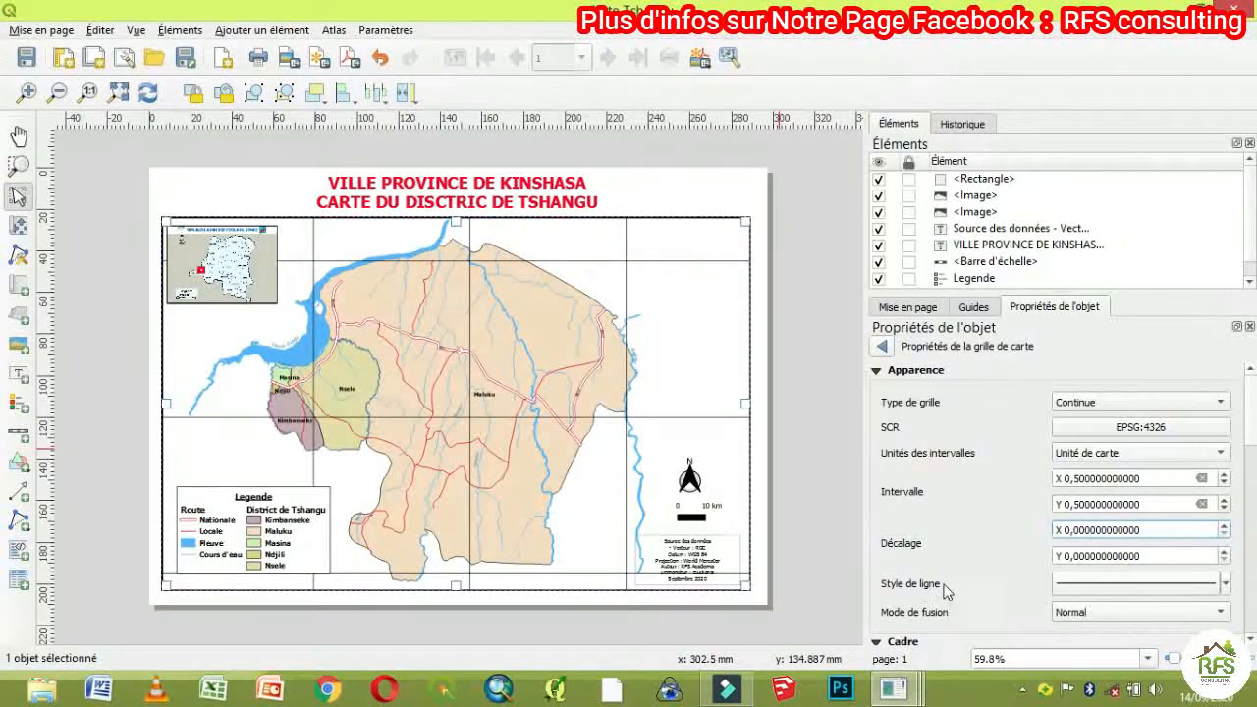
Style the grid's simple line with a grey colour and a stroke width of 0,1 mm.
left_click(1152, 590)
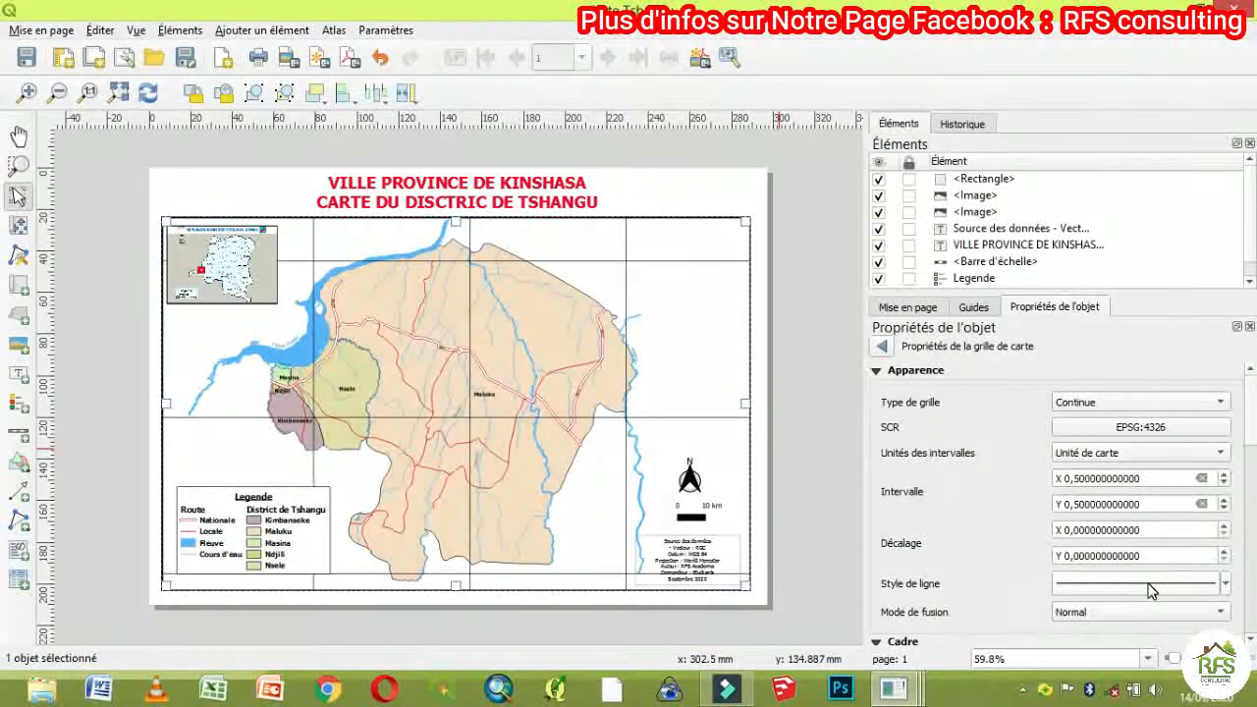
left_click(950, 392)
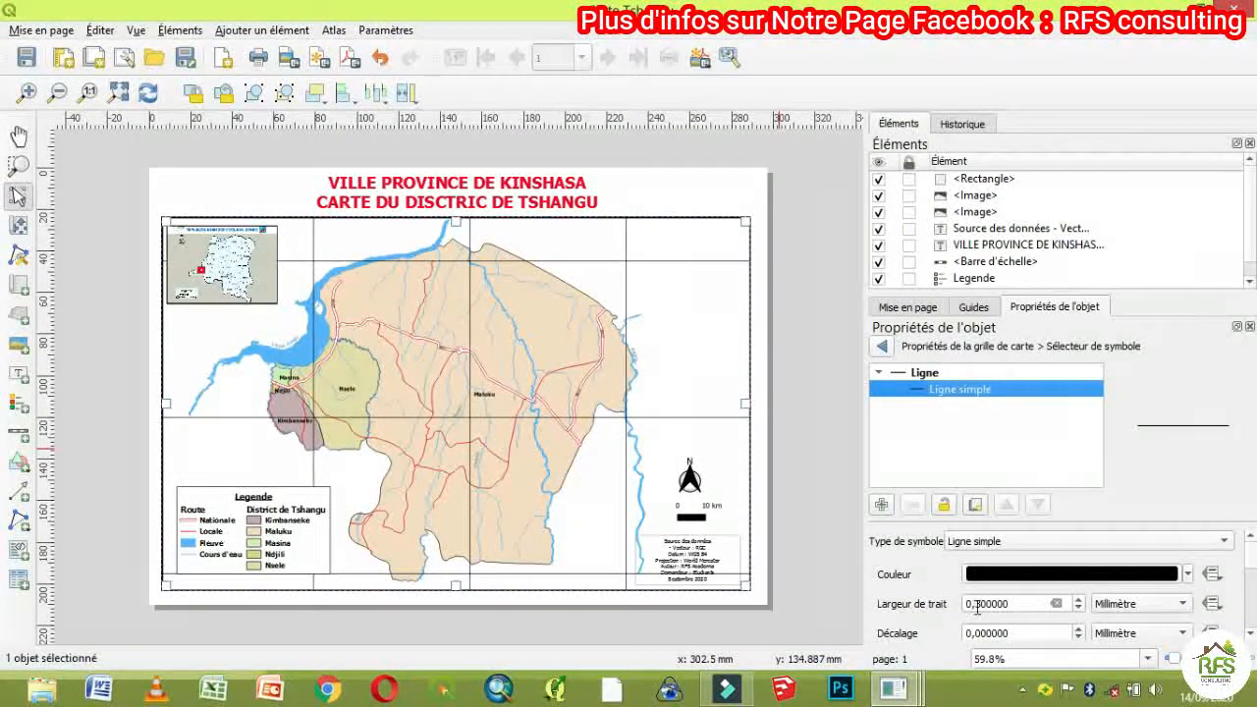
left_click(1187, 574)
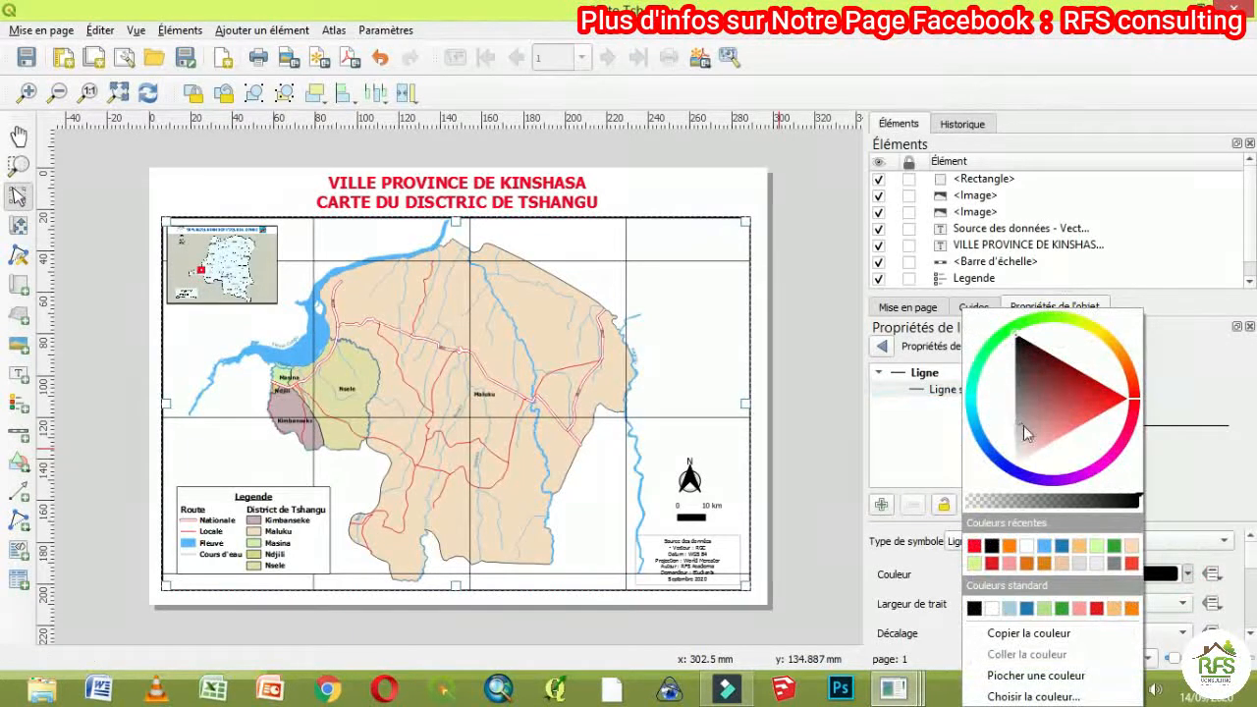
mouse_move(1014, 415)
left_mouse_down()
mouse_move(1010, 441)
mouse_move(1008, 426)
left_mouse_up()
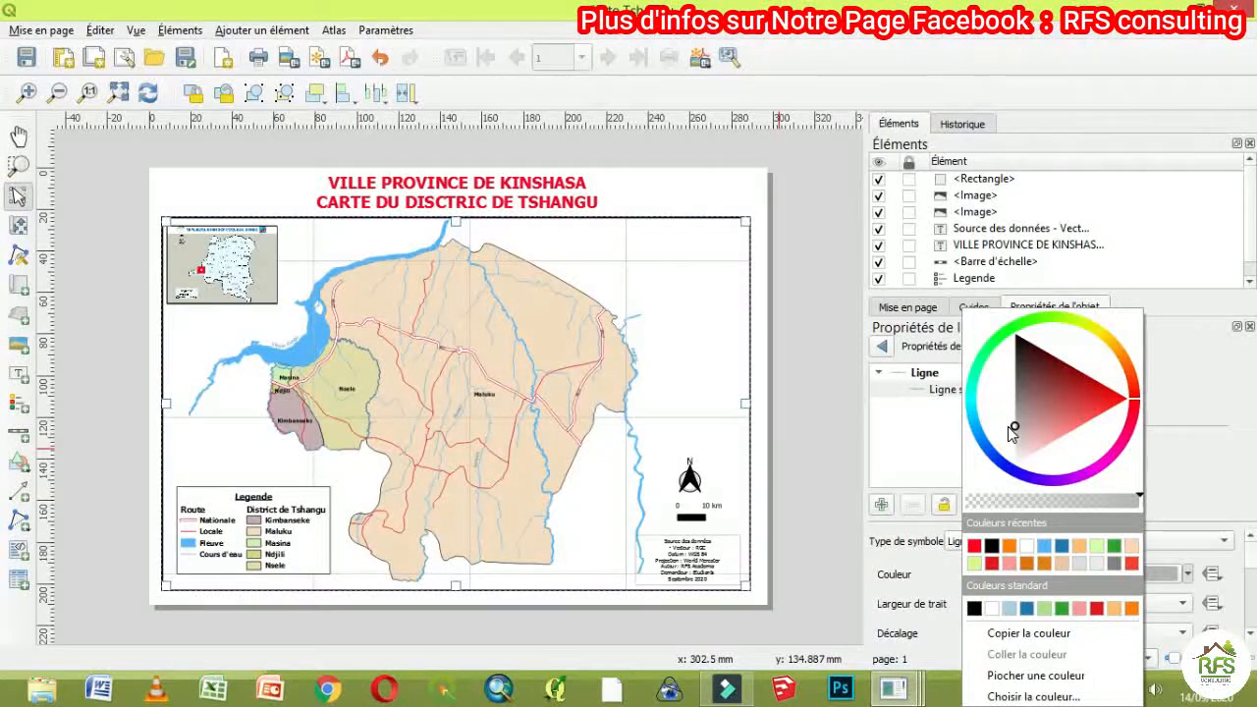
left_click(1218, 473)
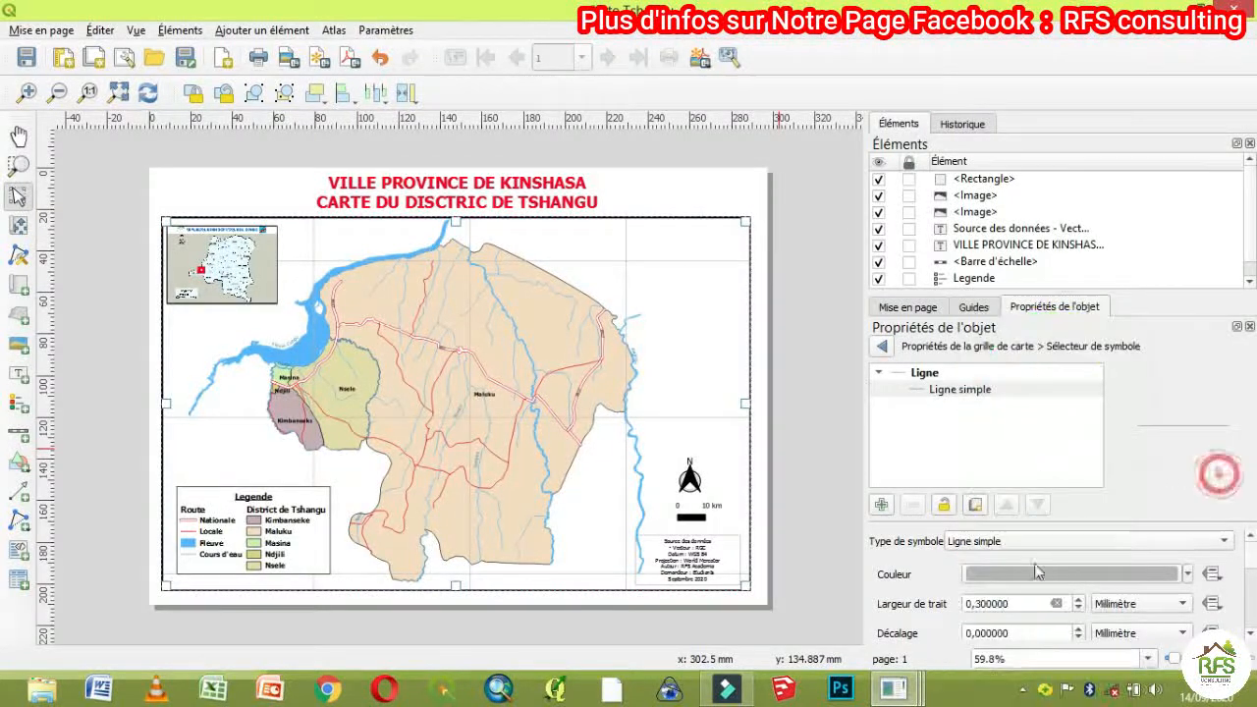
left_click(982, 604)
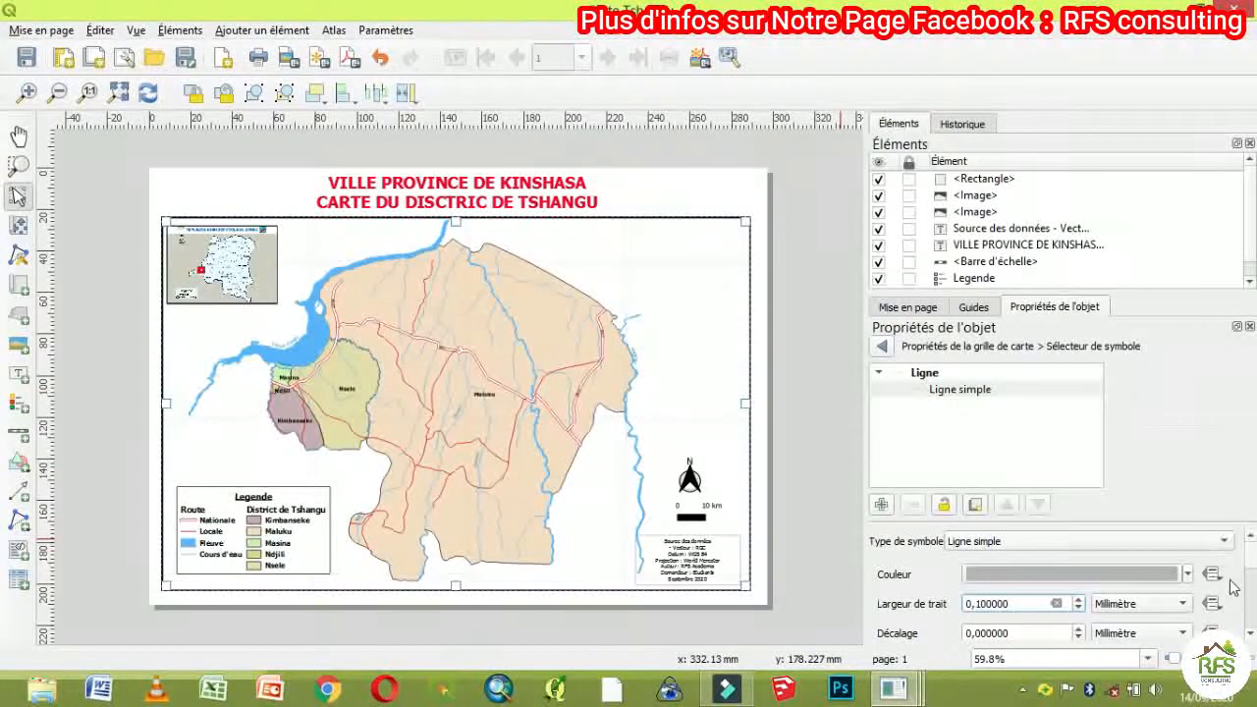
left_click(882, 347)
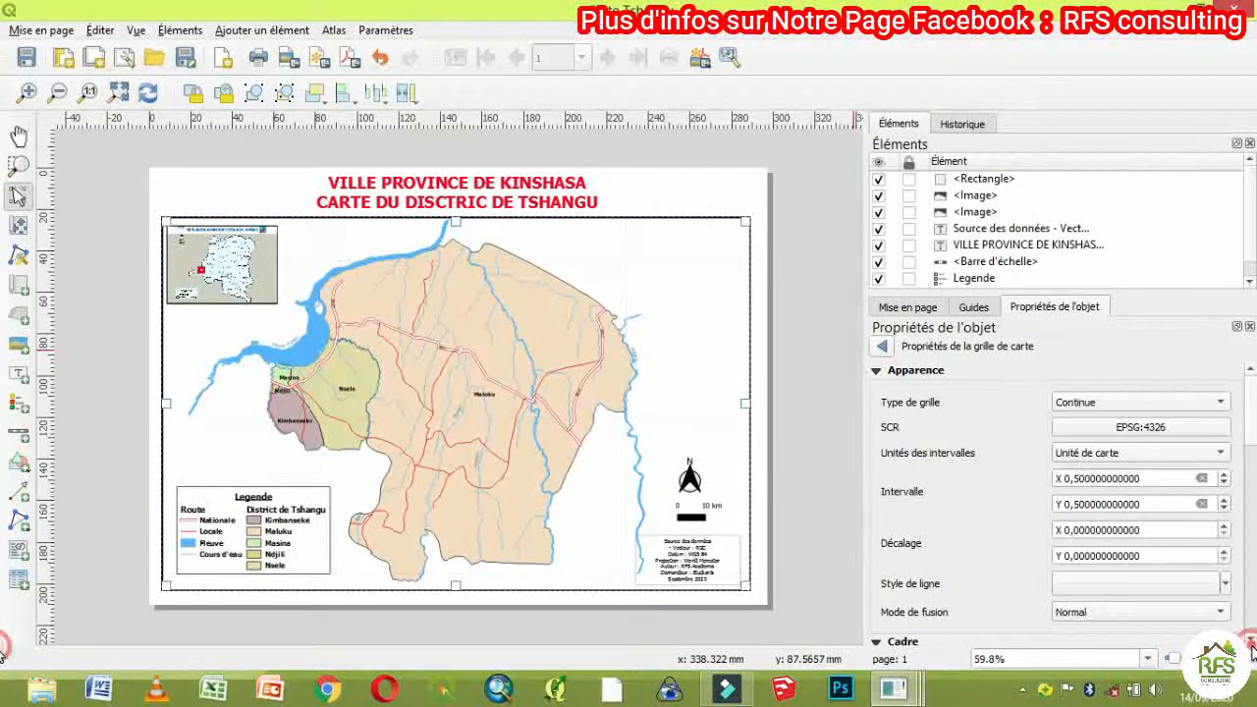
Set the grid's frame style to "Marqueurs à l'intérieur et à l'extérieur".
scroll(1251, 644, "down", 3)
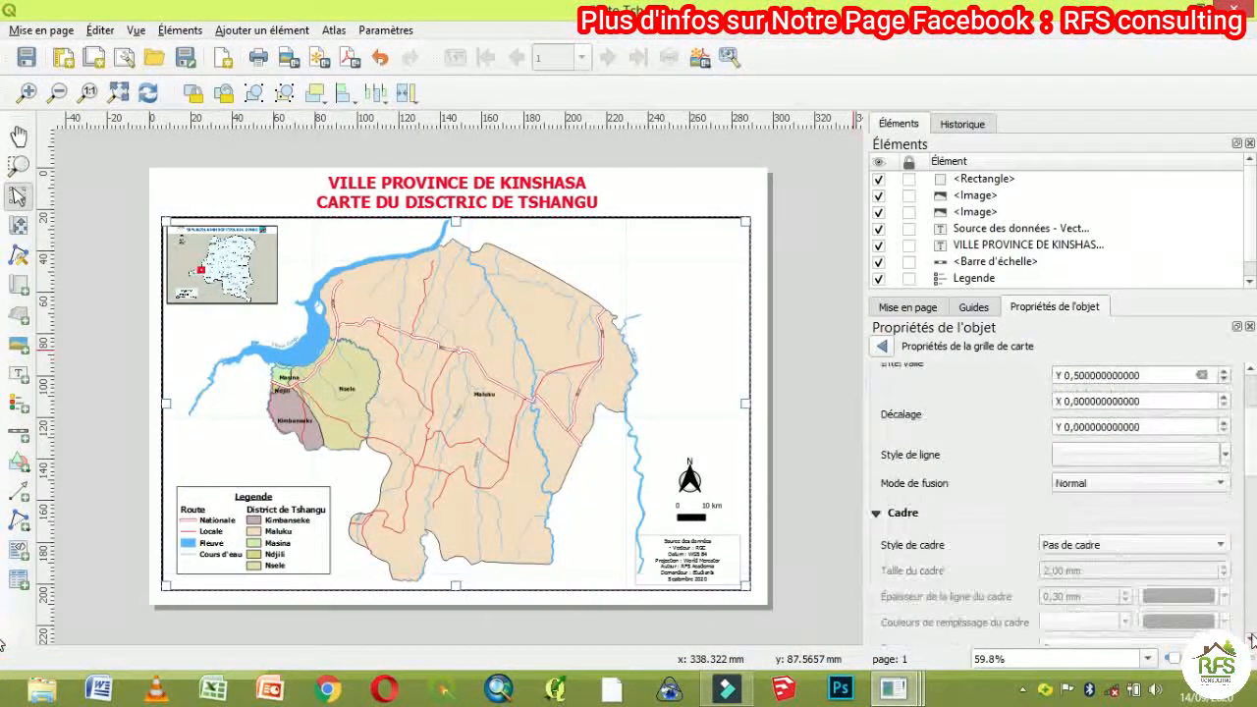
scroll(1252, 639, "down", 5)
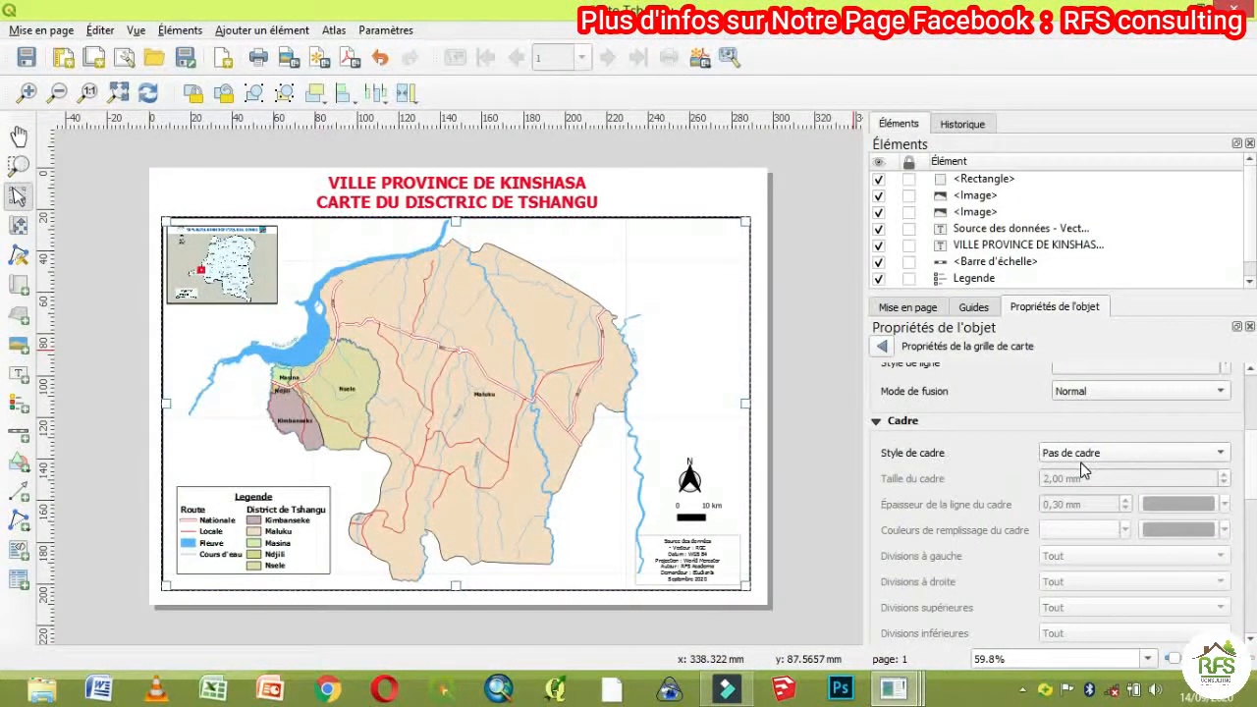
left_click(1153, 453)
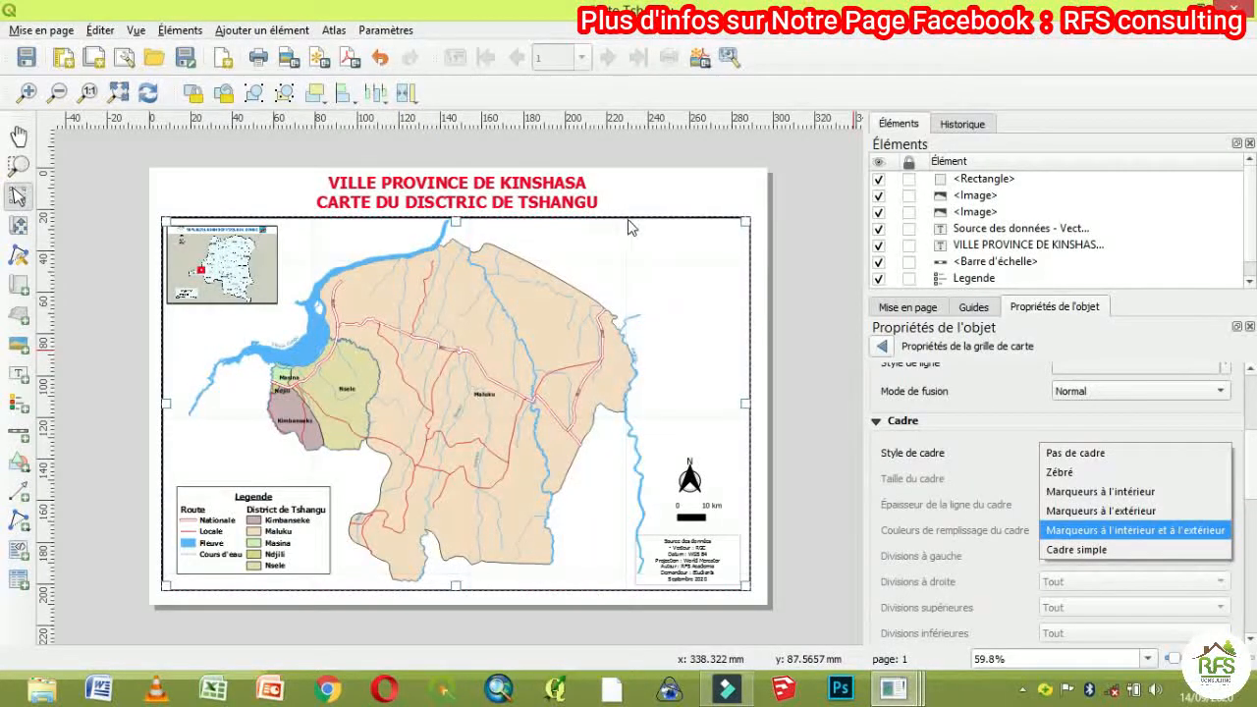
left_click(1095, 531)
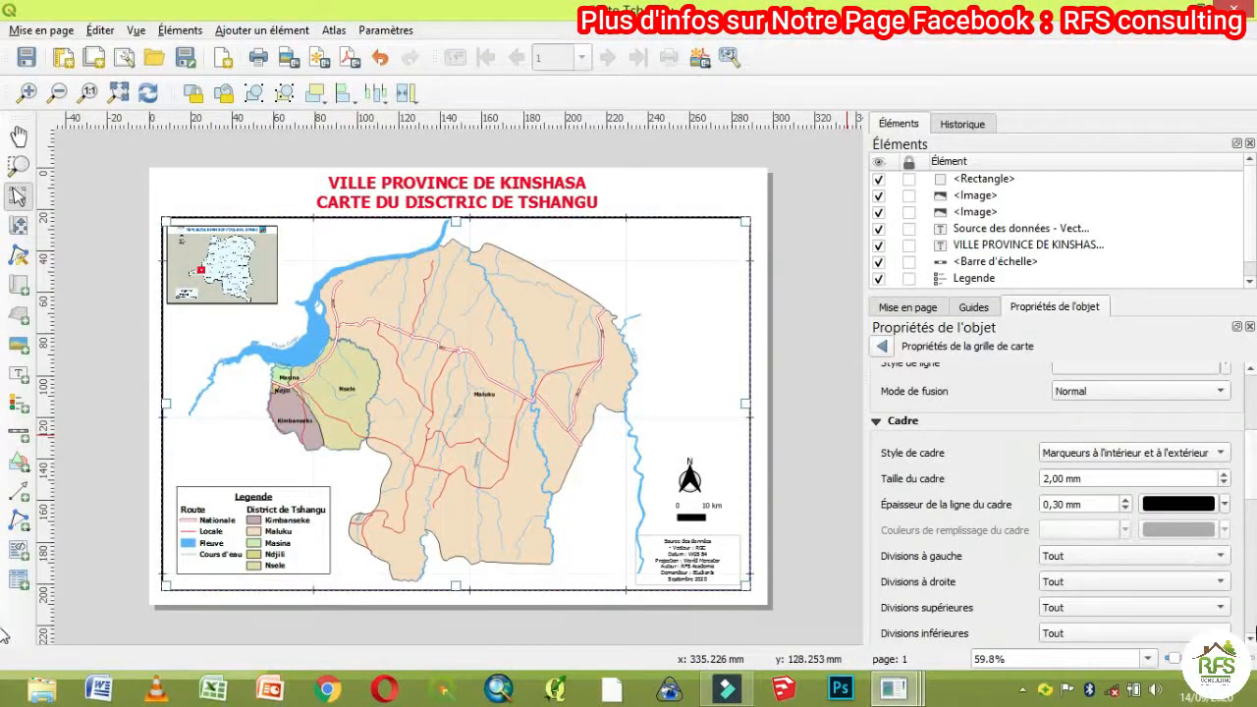
Enable coordinate display on the grid and set the format to "Degrés, minutes avec suffixe".
left_click(1250, 638)
left_click(1250, 640)
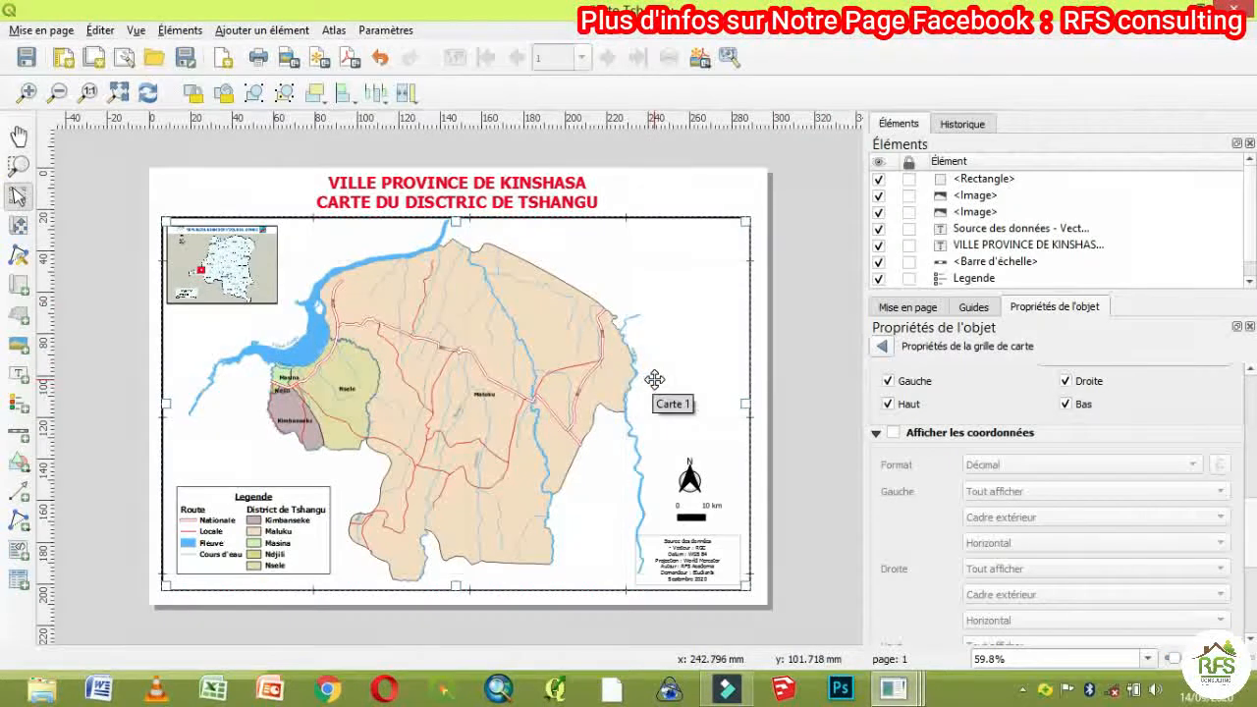
left_click(894, 434)
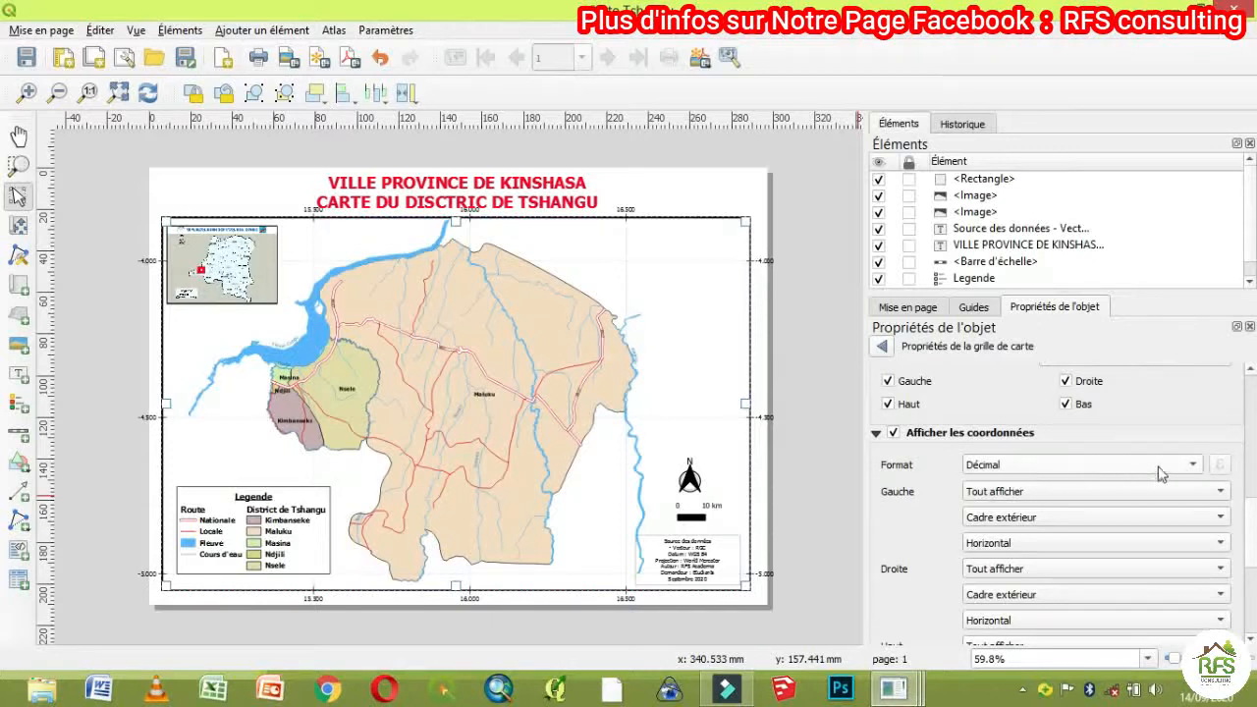
left_click(1192, 467)
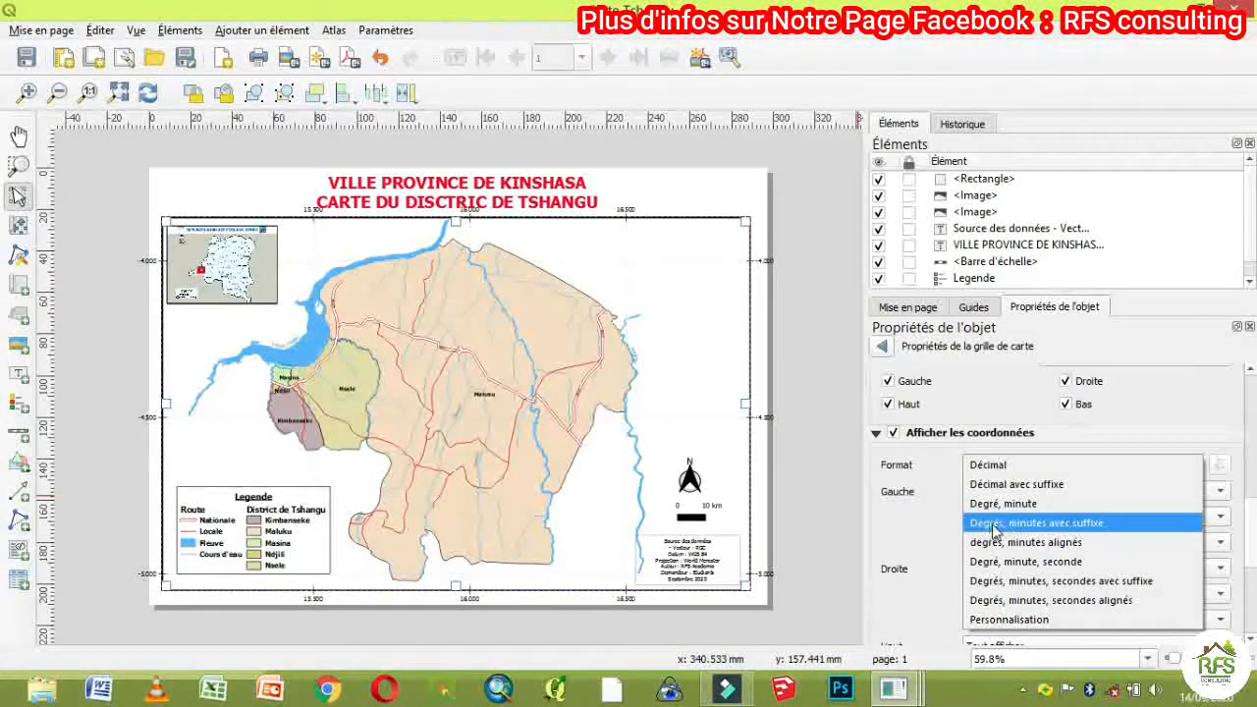
left_click(1069, 530)
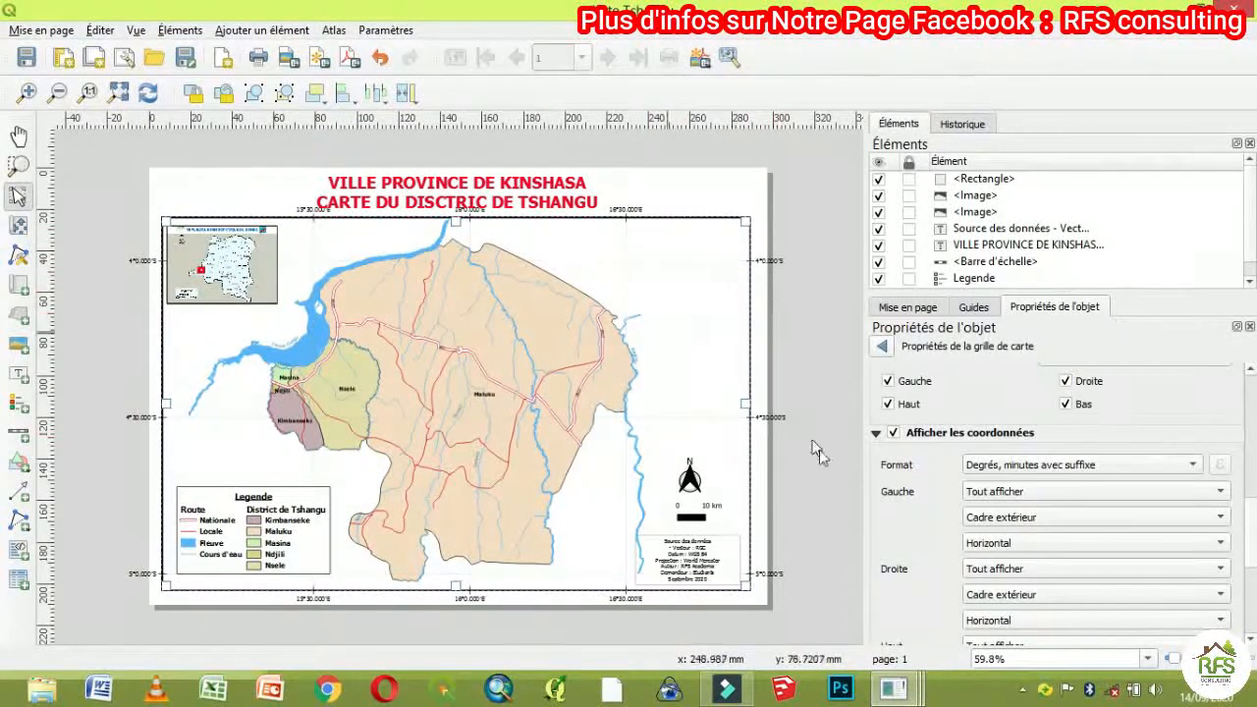
Set the orientation of the grid's left and right coordinates to "Ascendant vertical".
left_click(990, 552)
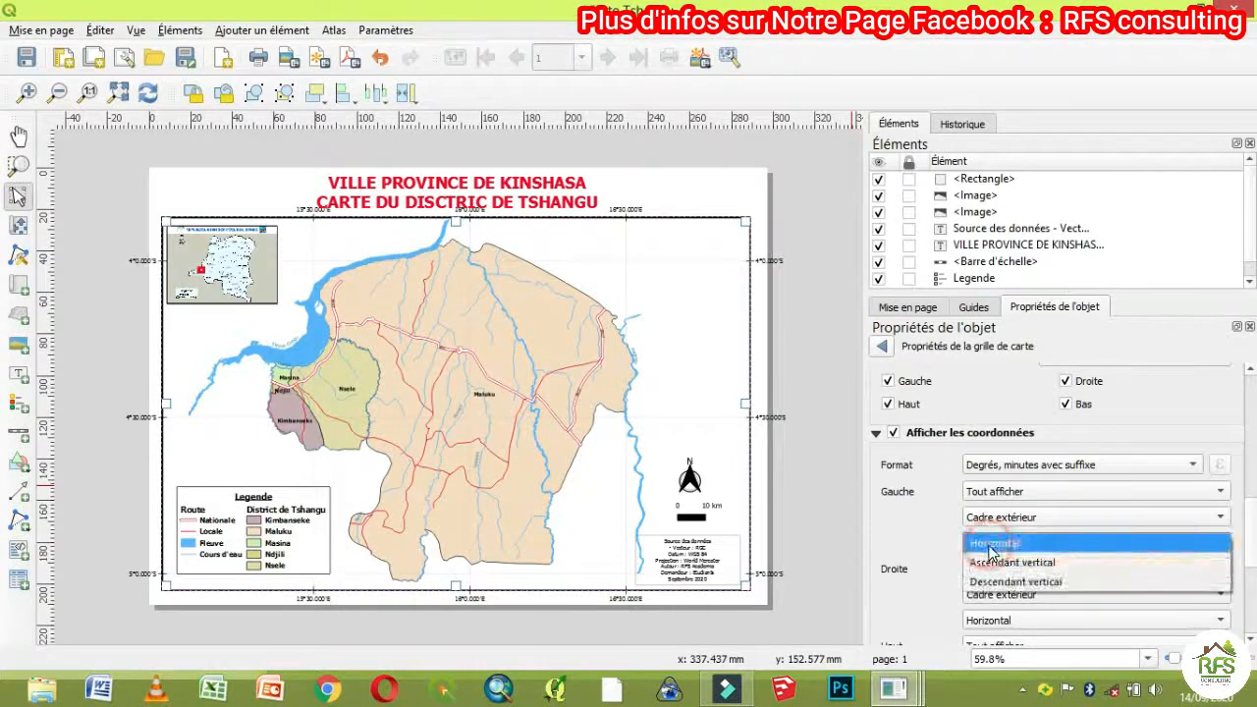
left_click(998, 567)
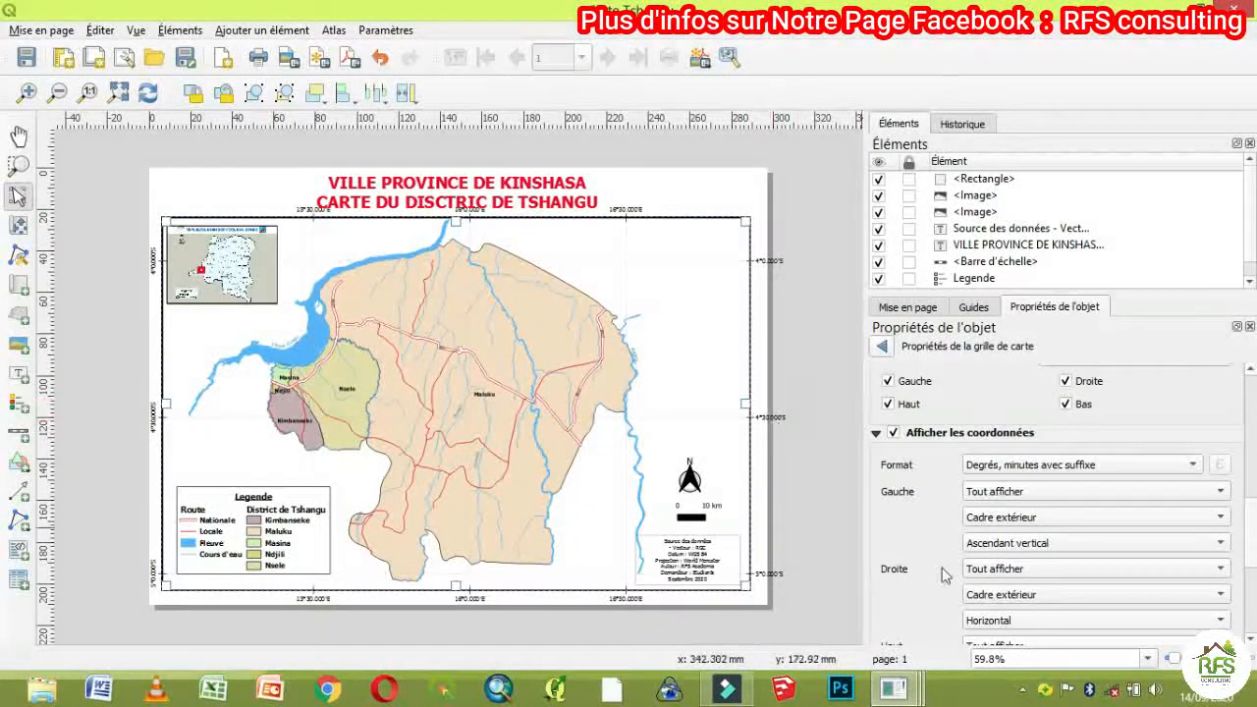
left_click(995, 625)
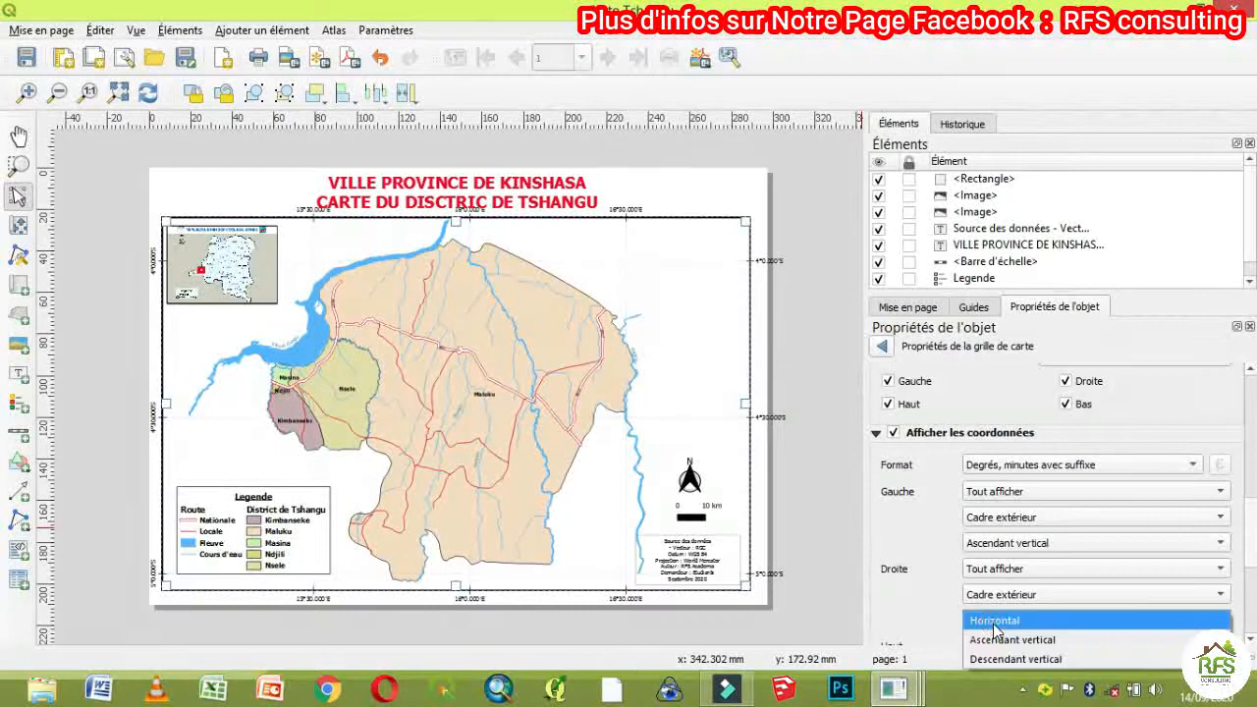
left_click(1009, 641)
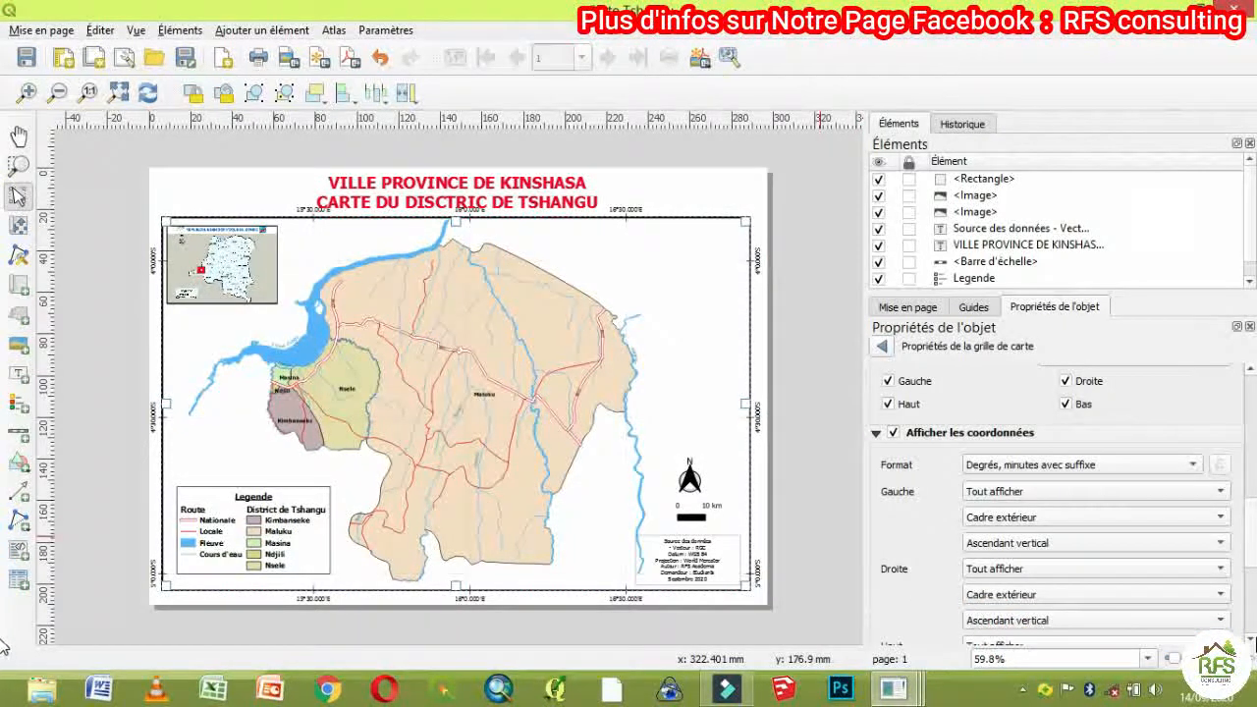
Set the font size of the grid's coordinate labels to 7.
left_click(1254, 638)
left_click(1254, 638)
left_click(1254, 641)
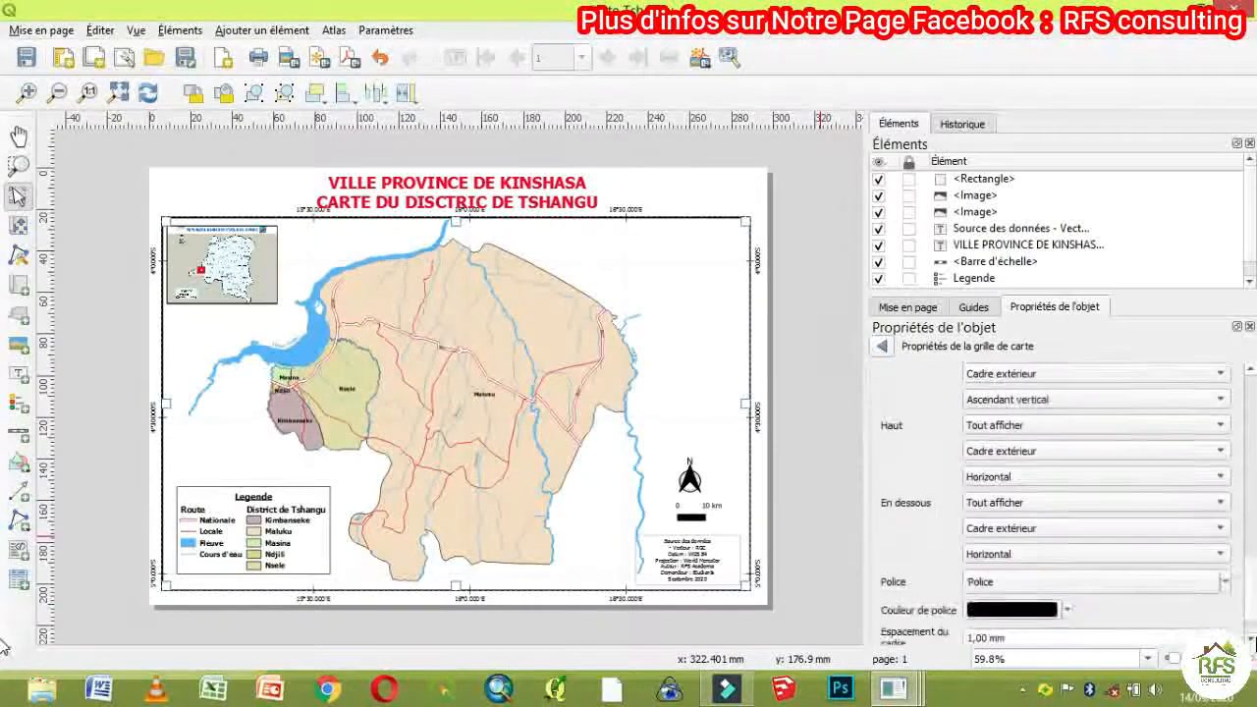
left_click(989, 546)
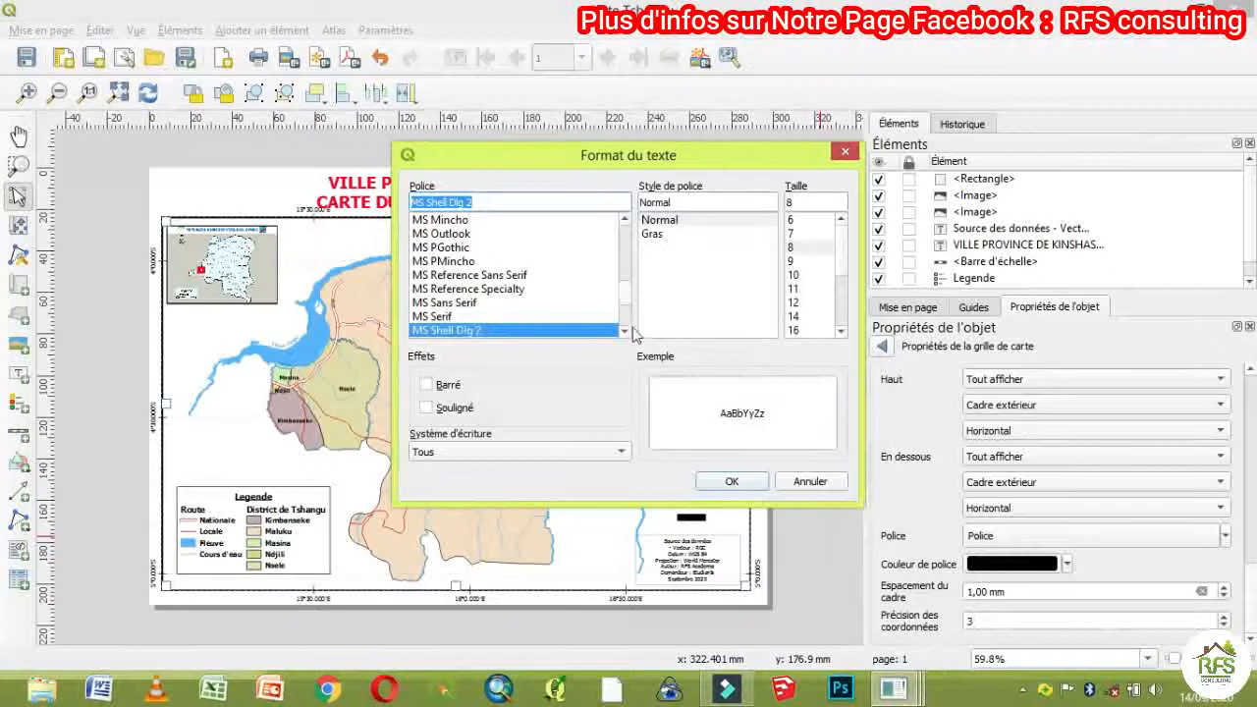
left_click(800, 234)
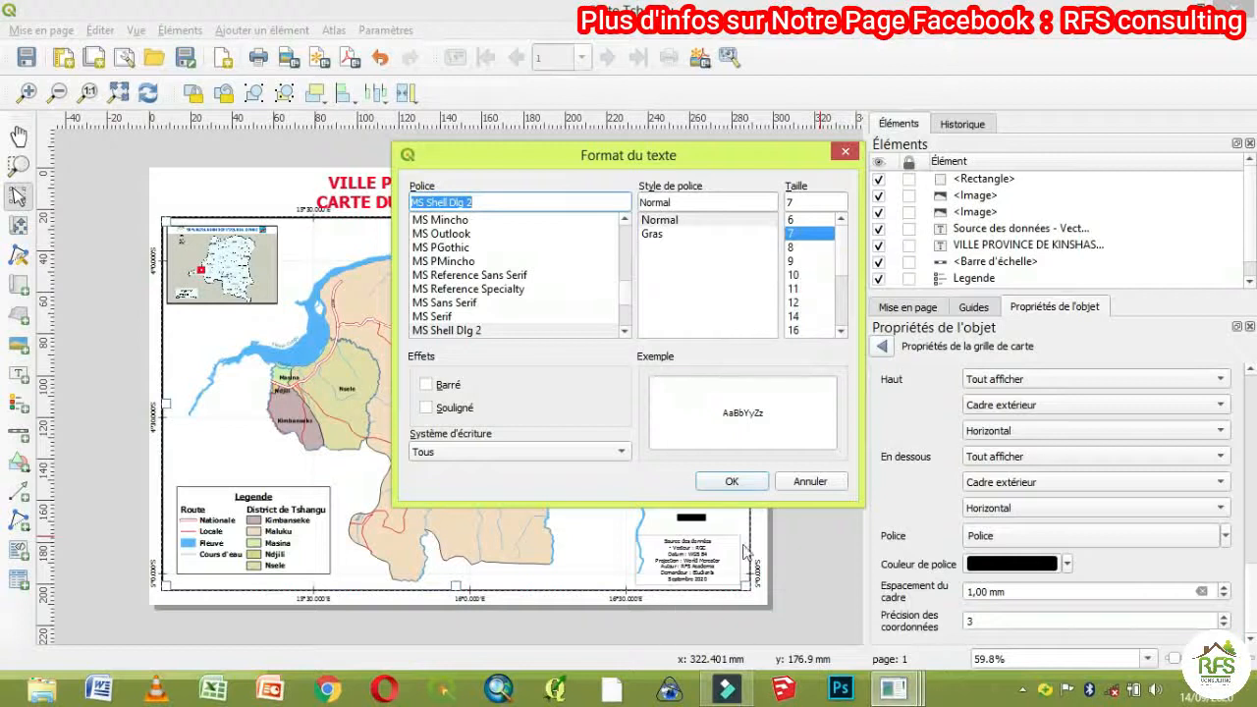
left_click(732, 481)
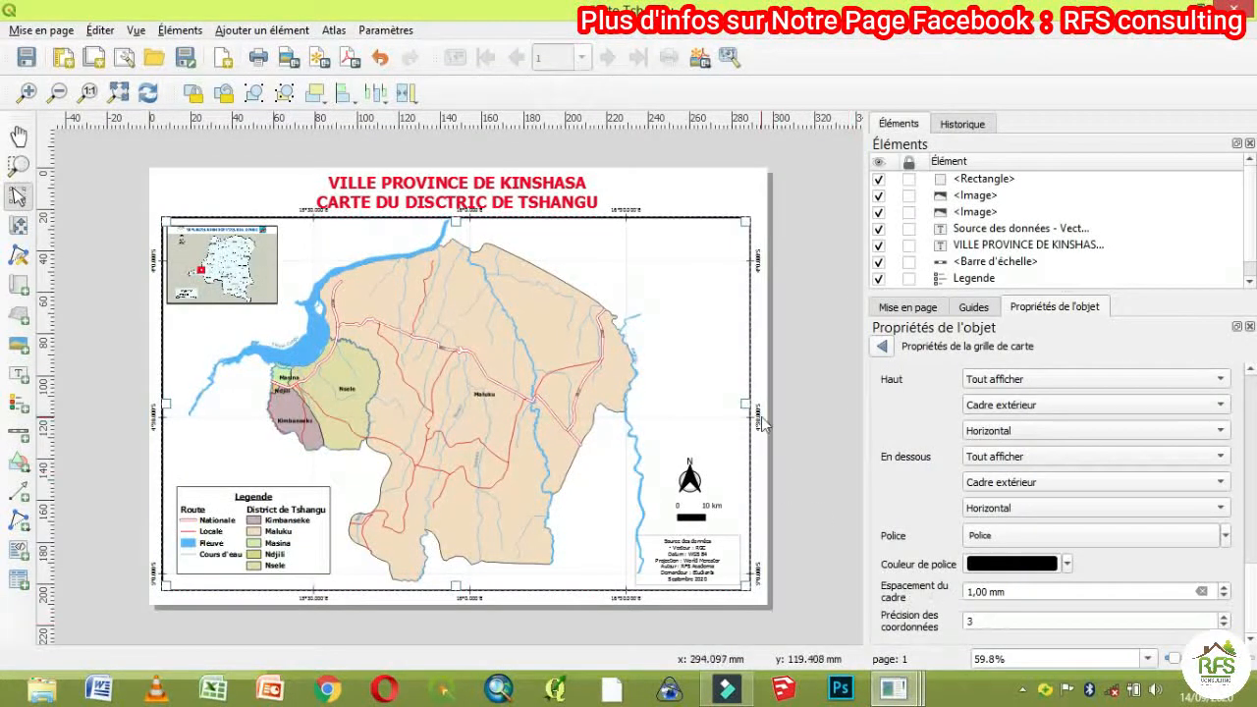
Set the spacing between the grid coordinates and the frame to 0,00 mm and the coordinate precision to 1.
left_click(1225, 598)
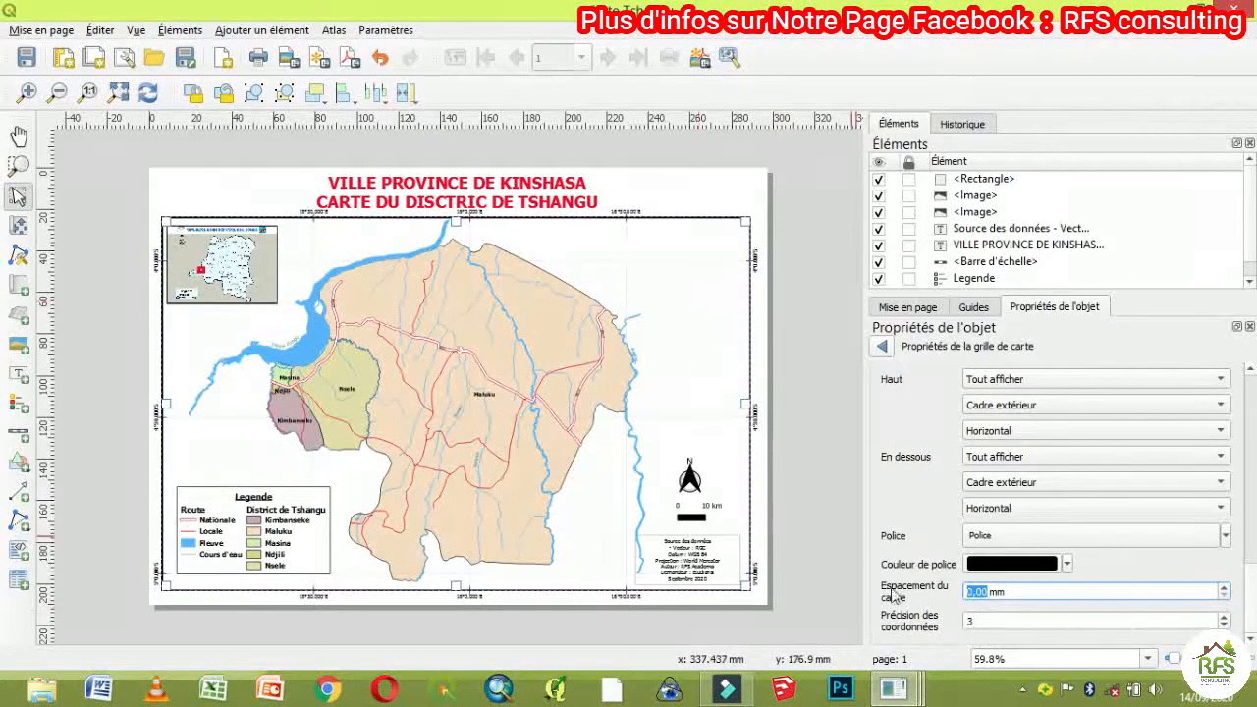
left_click(970, 619)
type("1")
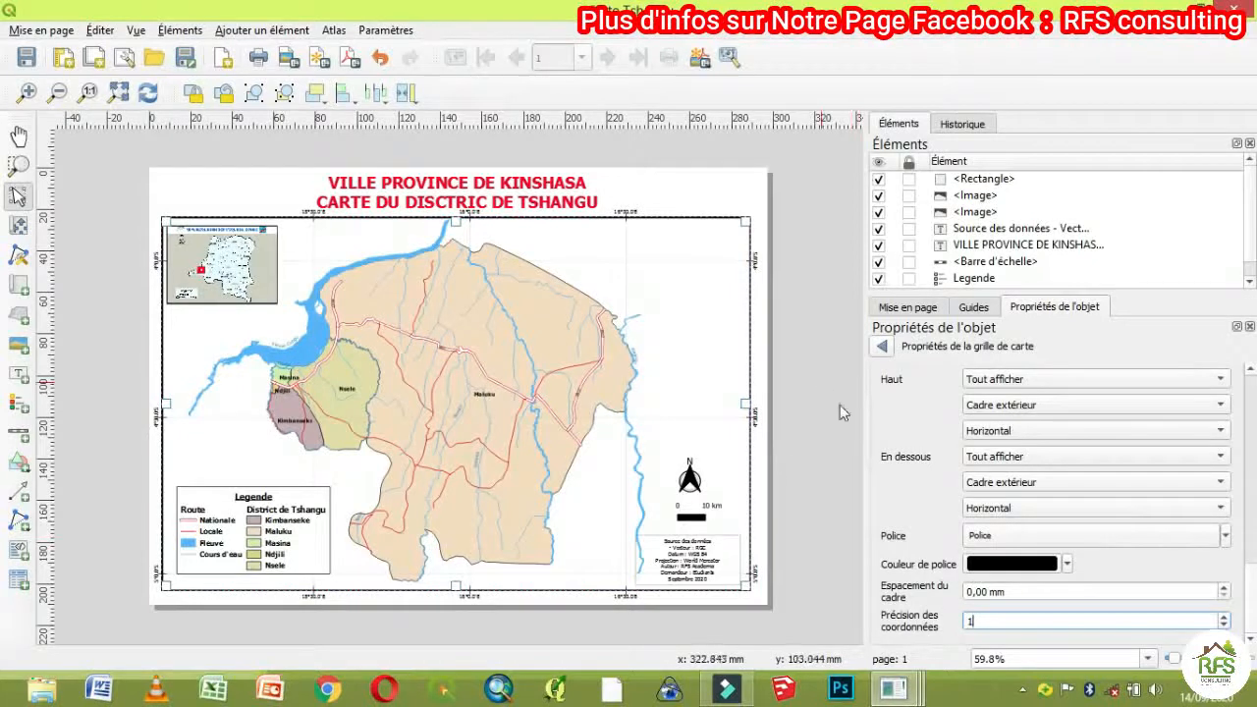
Nudge the main map slightly downward on the page, away from the title.
left_click_drag(1254, 621, 1254, 573)
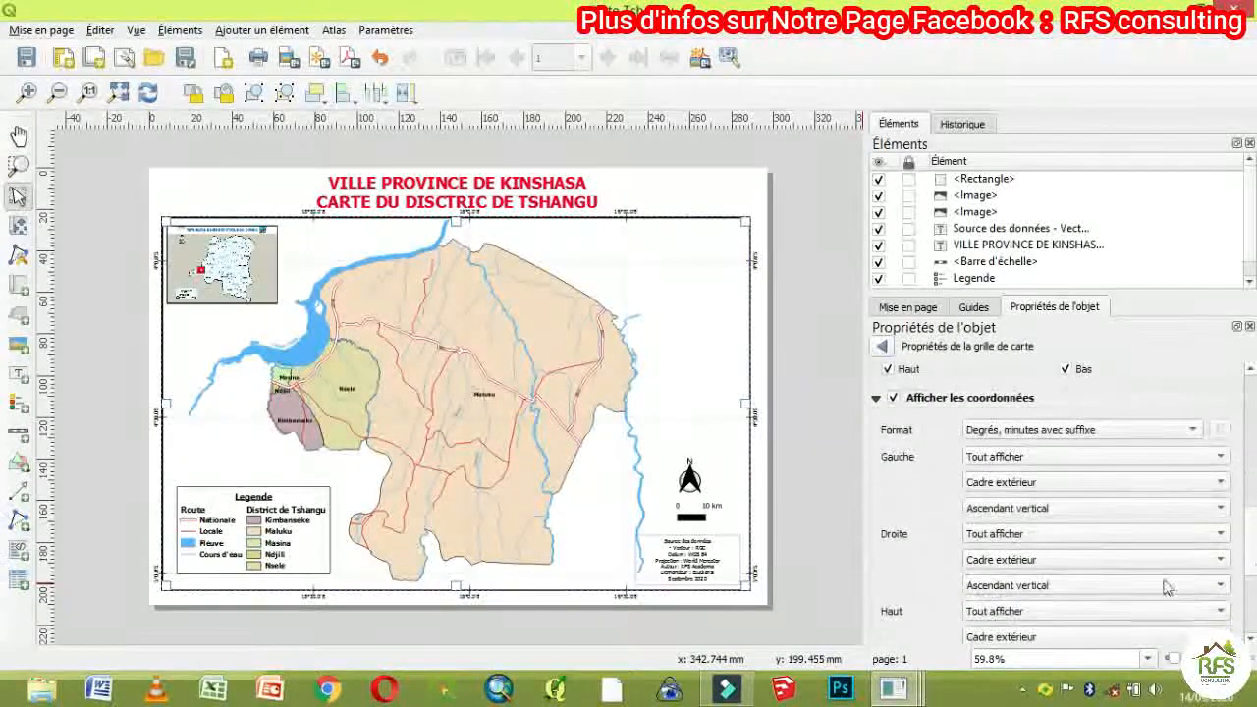
left_click(609, 405)
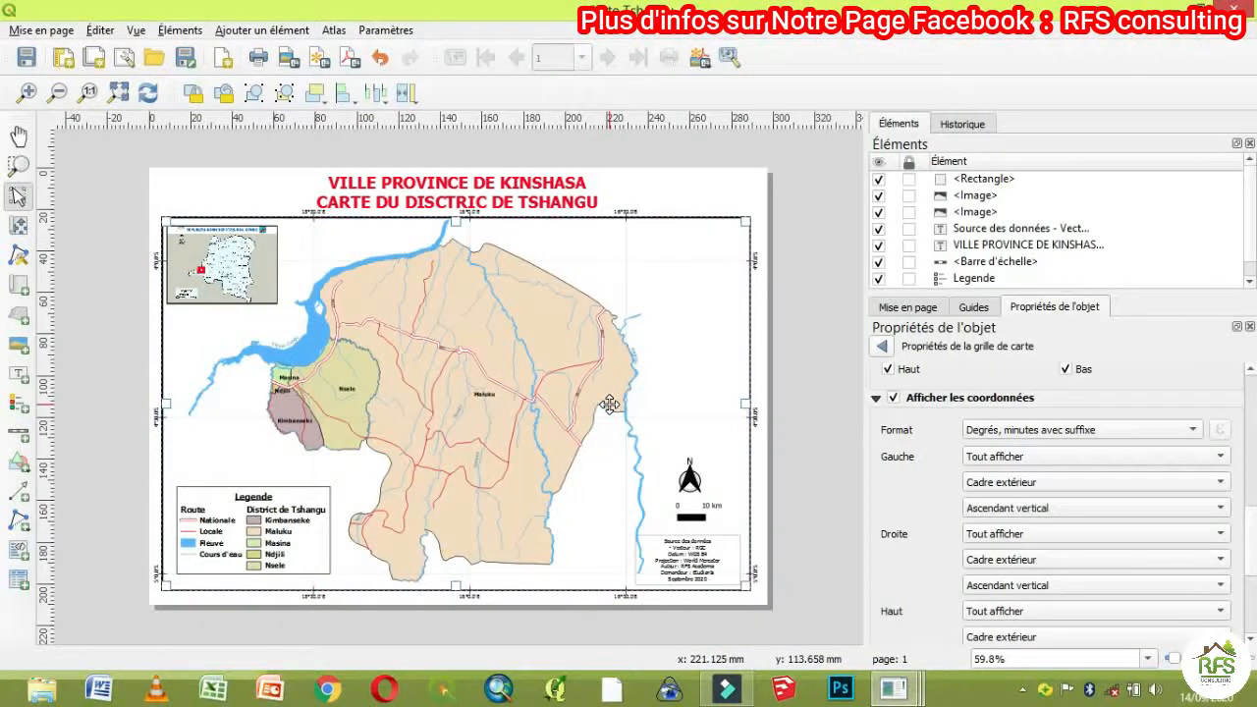
key("Down")
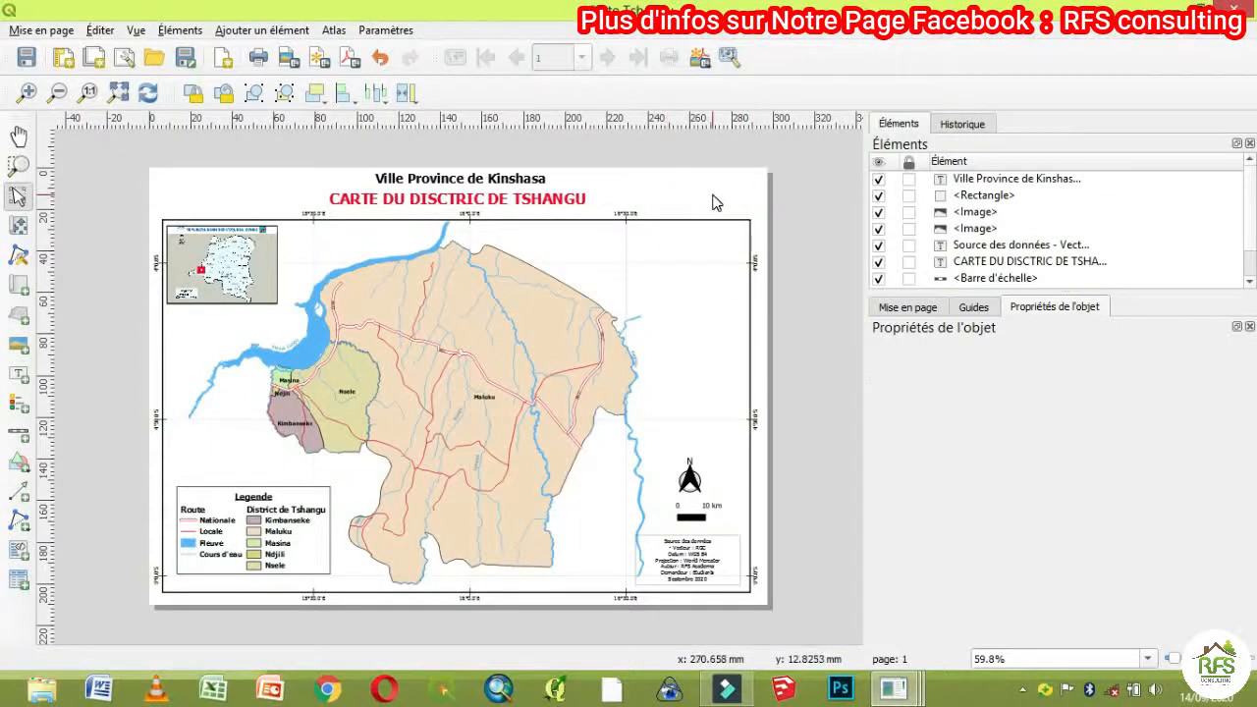
Change the page background of the layout to a light grey in the page properties.
right_click(701, 193)
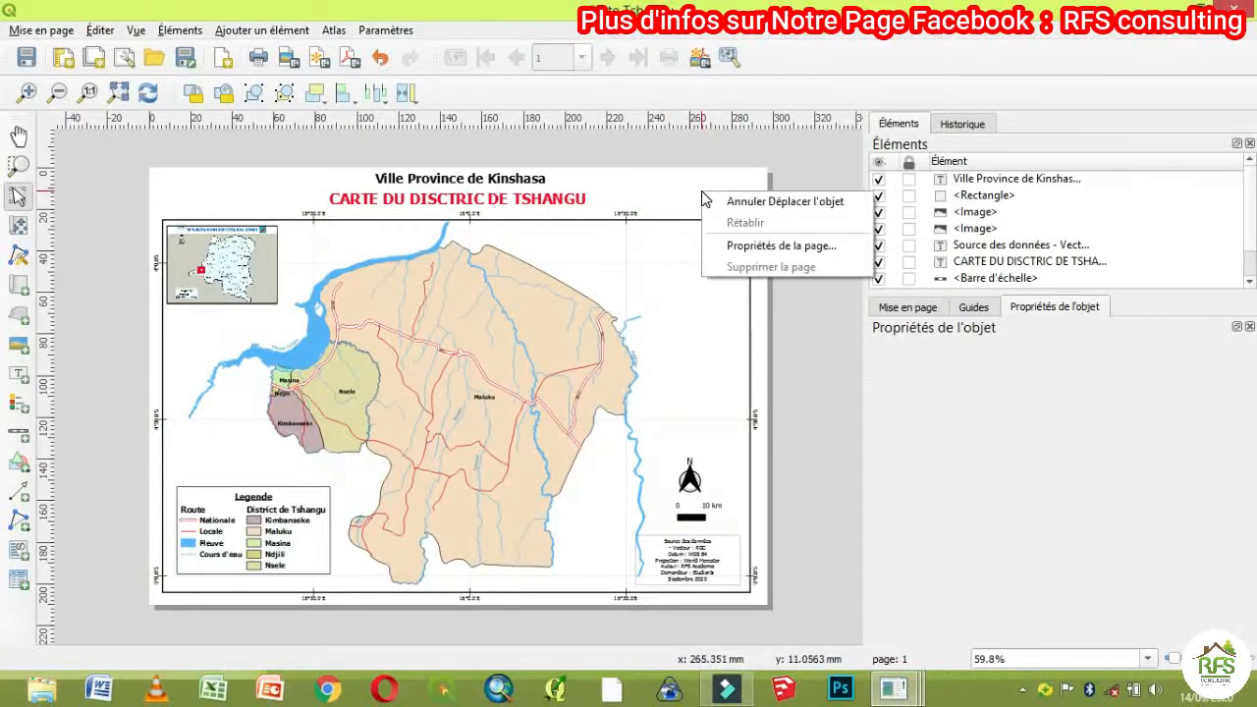
left_click(754, 246)
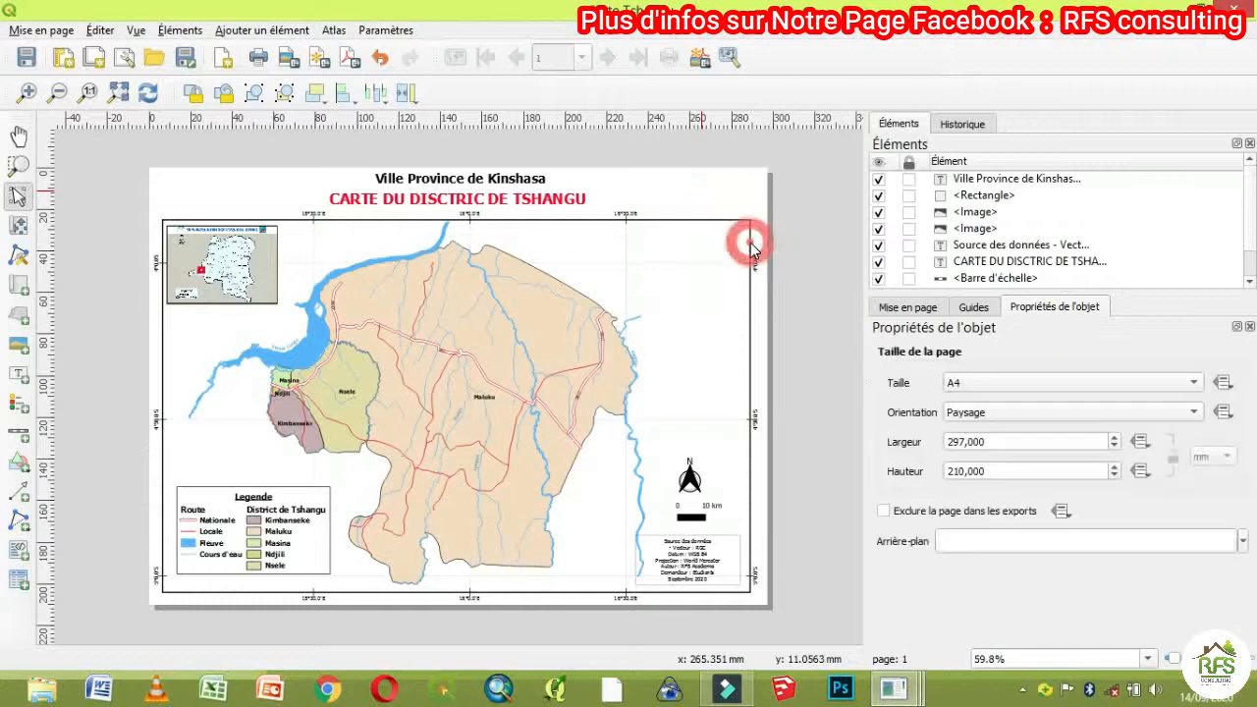
left_click(1244, 543)
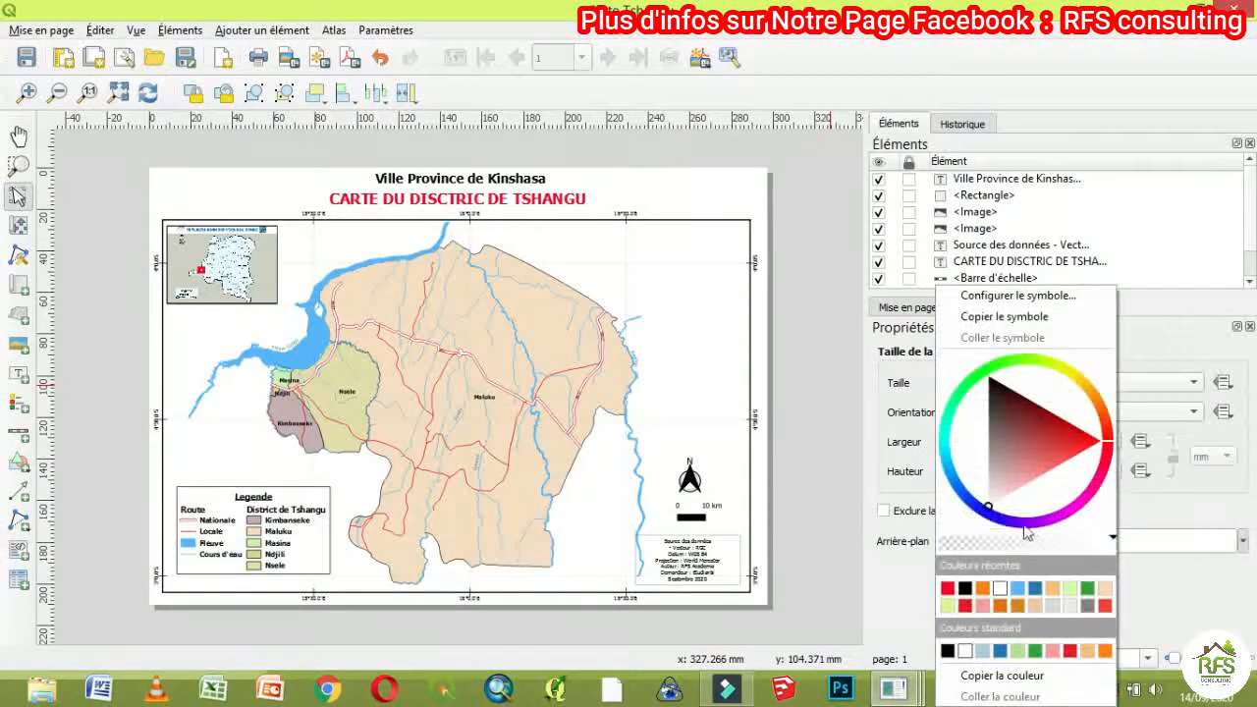
mouse_move(987, 508)
left_mouse_down()
mouse_move(985, 482)
mouse_move(987, 495)
left_mouse_up()
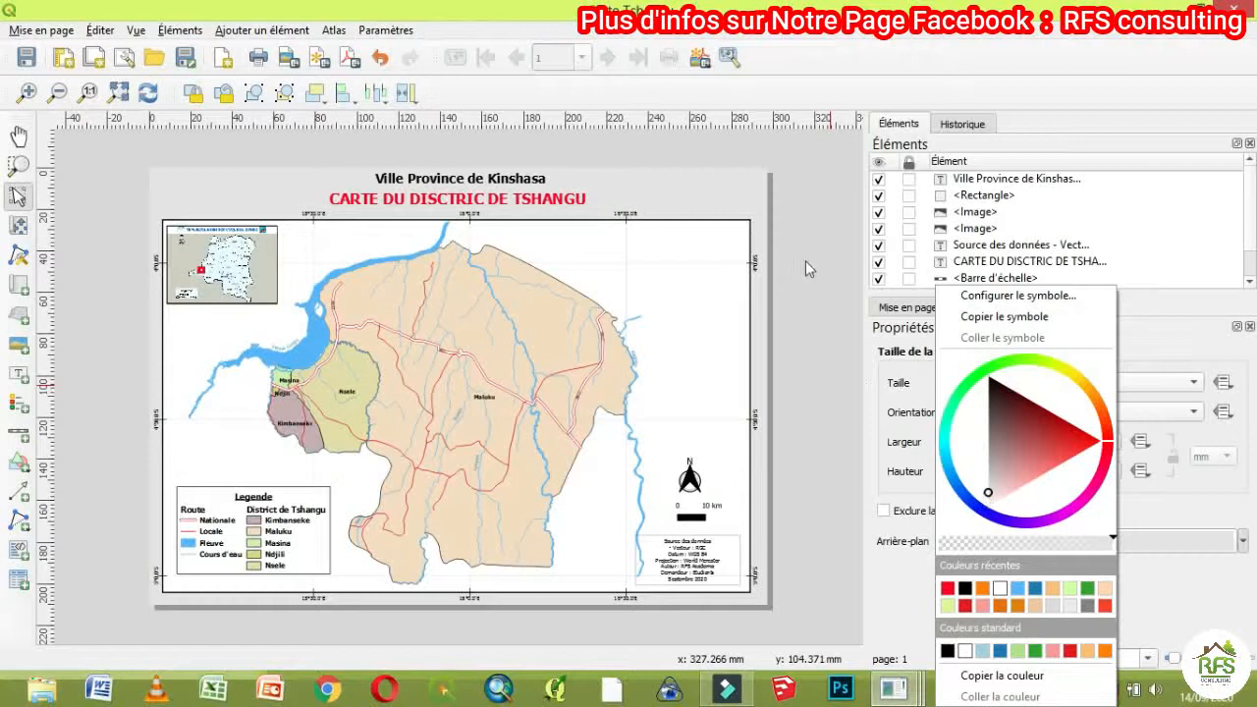
left_click(732, 192)
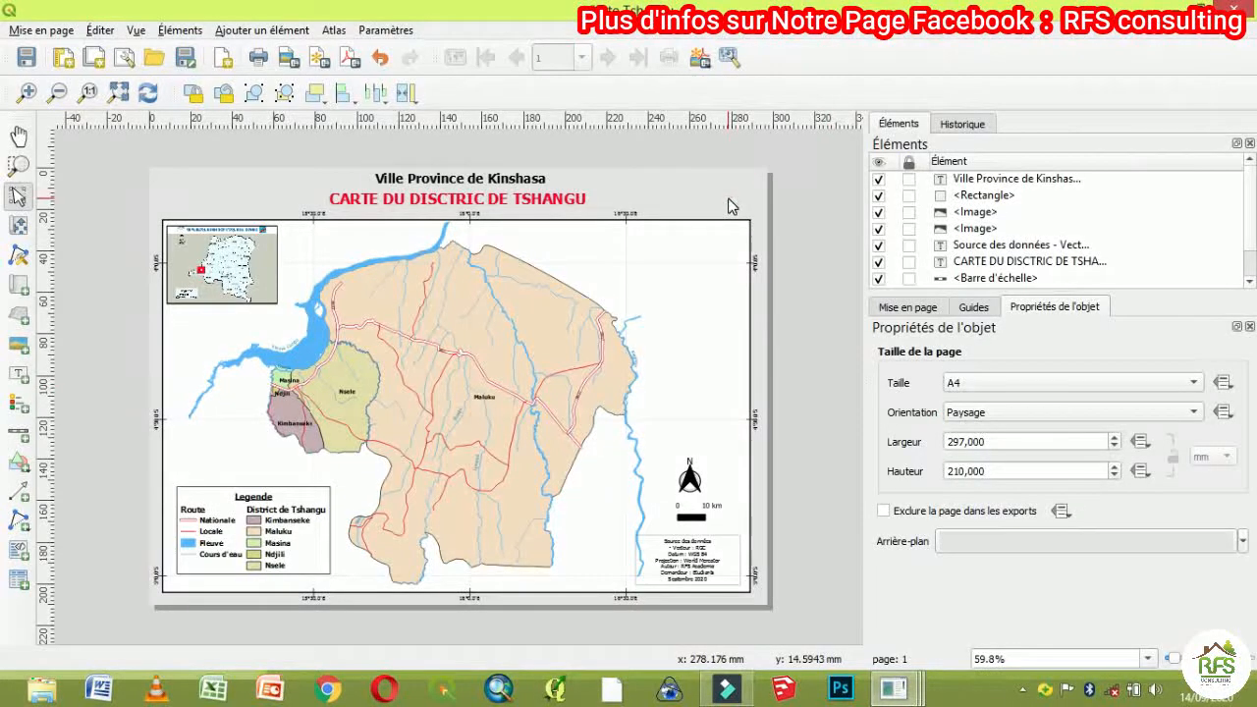